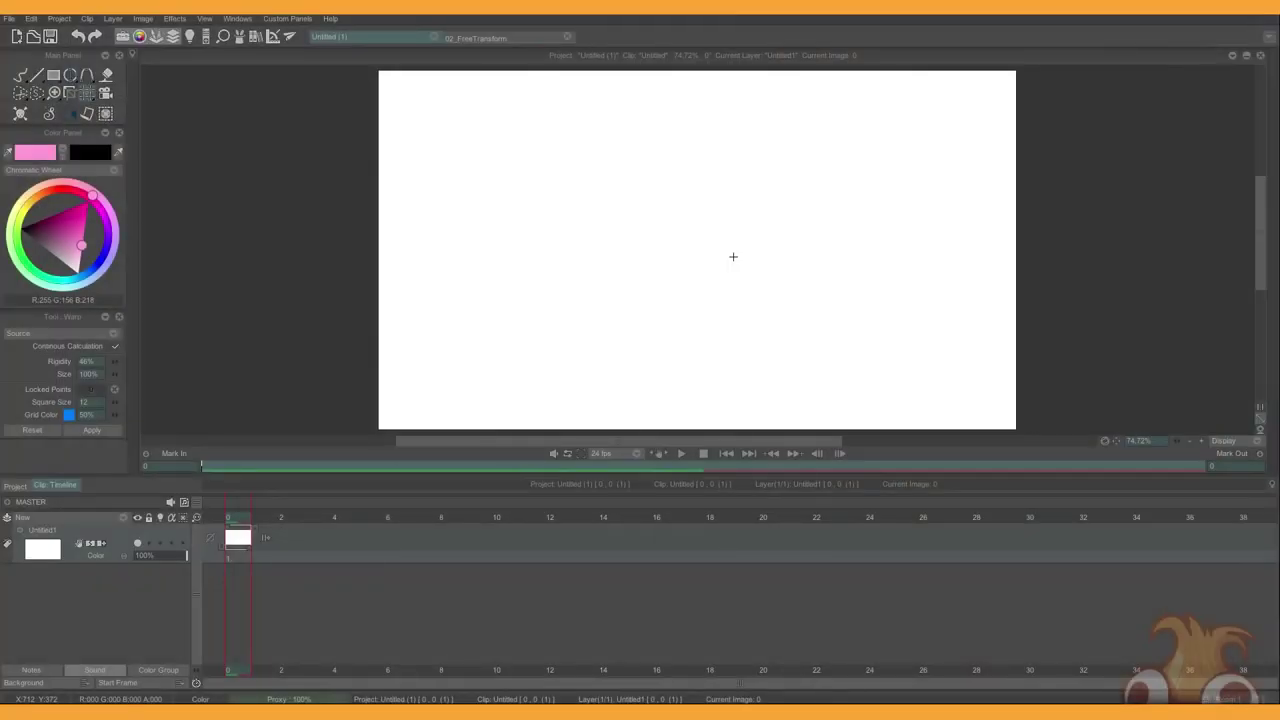
# Pin the hidden side dock open to keep the Tool Presets available.
pyautogui.moveTo(1274, 196)
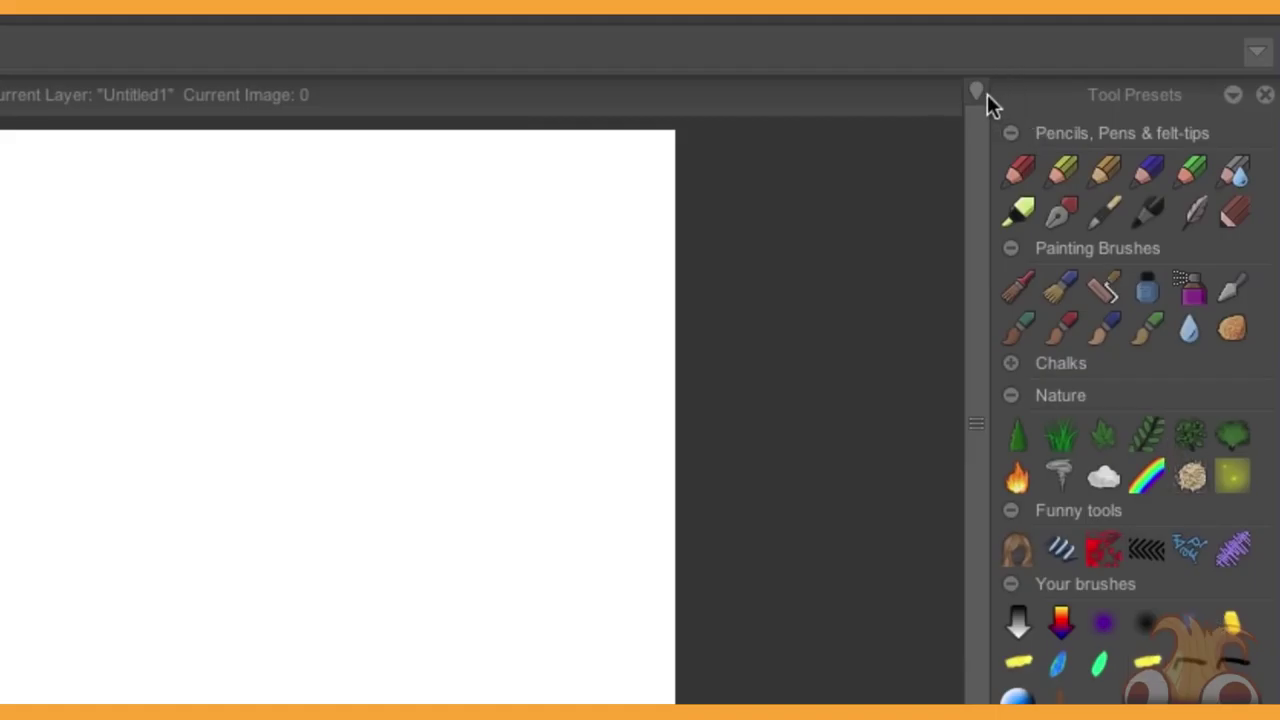
pyautogui.click(977, 91)
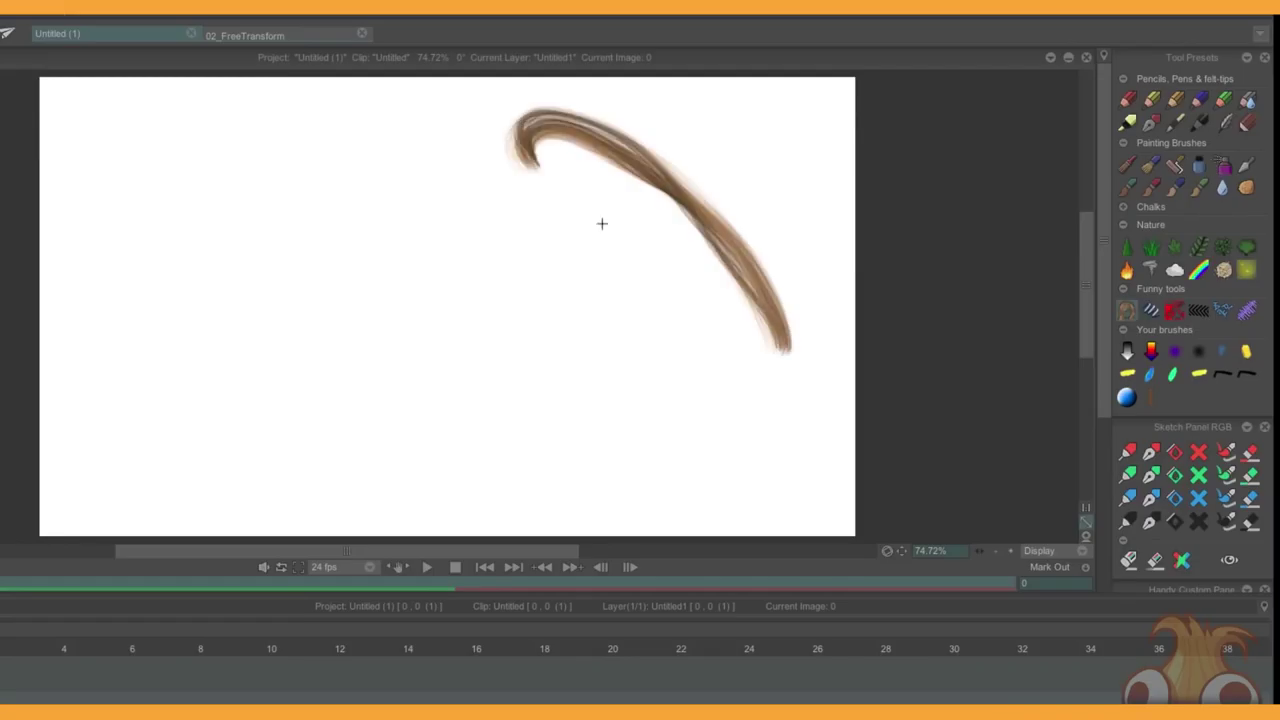
# Try the hair and blue striped presets from Funny tools and the grass preset from Nature with freehand strokes on the canvas.
pyautogui.moveTo(600, 223)
pyautogui.mouseDown()
pyautogui.moveTo(674, 445)
pyautogui.moveTo(471, 225)
pyautogui.mouseUp()
pyautogui.click(1150, 311)
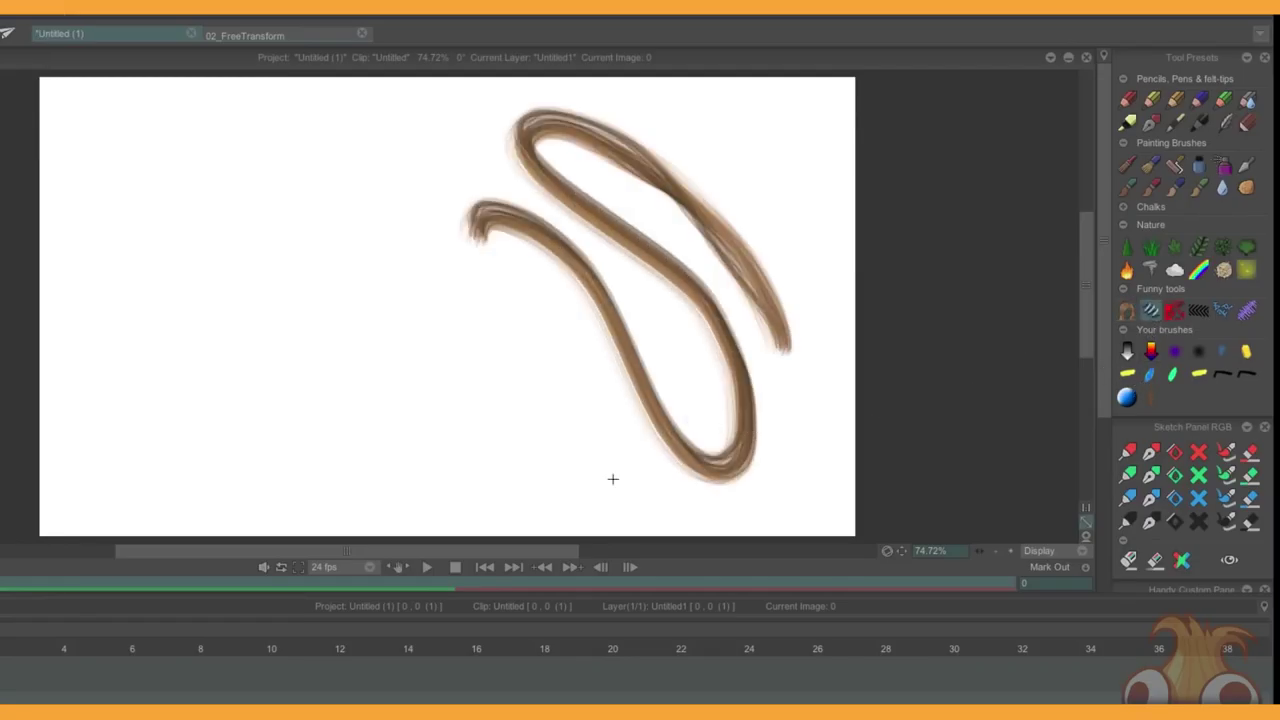
pyautogui.moveTo(595, 472)
pyautogui.mouseDown()
pyautogui.moveTo(509, 339)
pyautogui.moveTo(300, 184)
pyautogui.moveTo(490, 412)
pyautogui.moveTo(365, 400)
pyautogui.mouseUp()
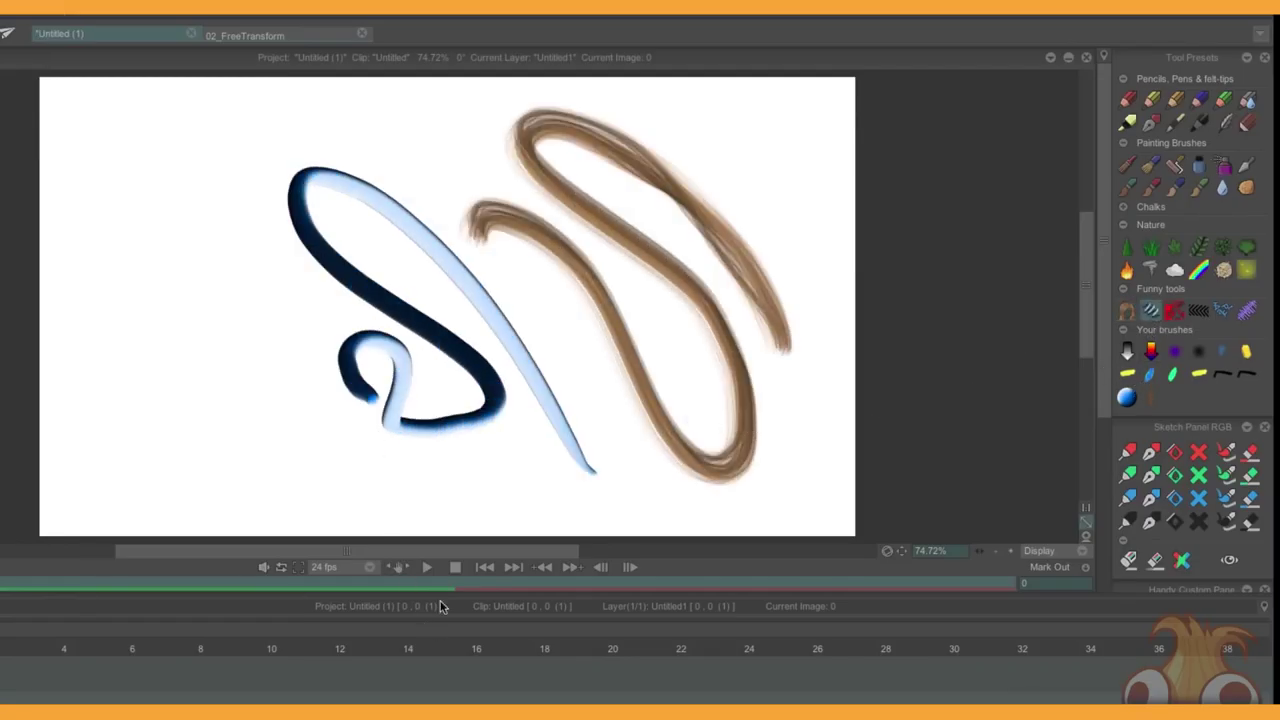
pyautogui.click(1151, 247)
pyautogui.moveTo(858, 525)
pyautogui.mouseDown()
pyautogui.moveTo(262, 520)
pyautogui.moveTo(63, 517)
pyautogui.mouseUp()
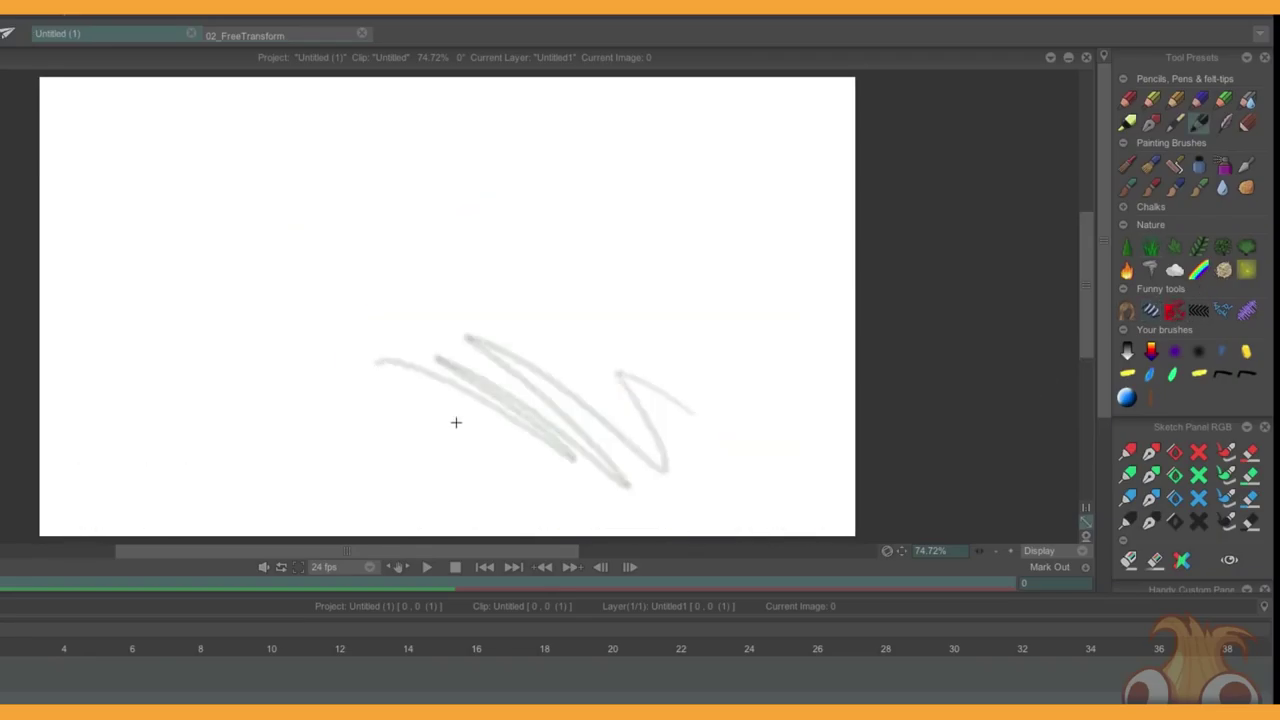
# Try a pen preset, green watercolour-like painting brushes and the smear preset with overlapping strokes on the canvas.
pyautogui.moveTo(456, 422)
pyautogui.mouseDown()
pyautogui.moveTo(425, 449)
pyautogui.moveTo(305, 420)
pyautogui.mouseUp()
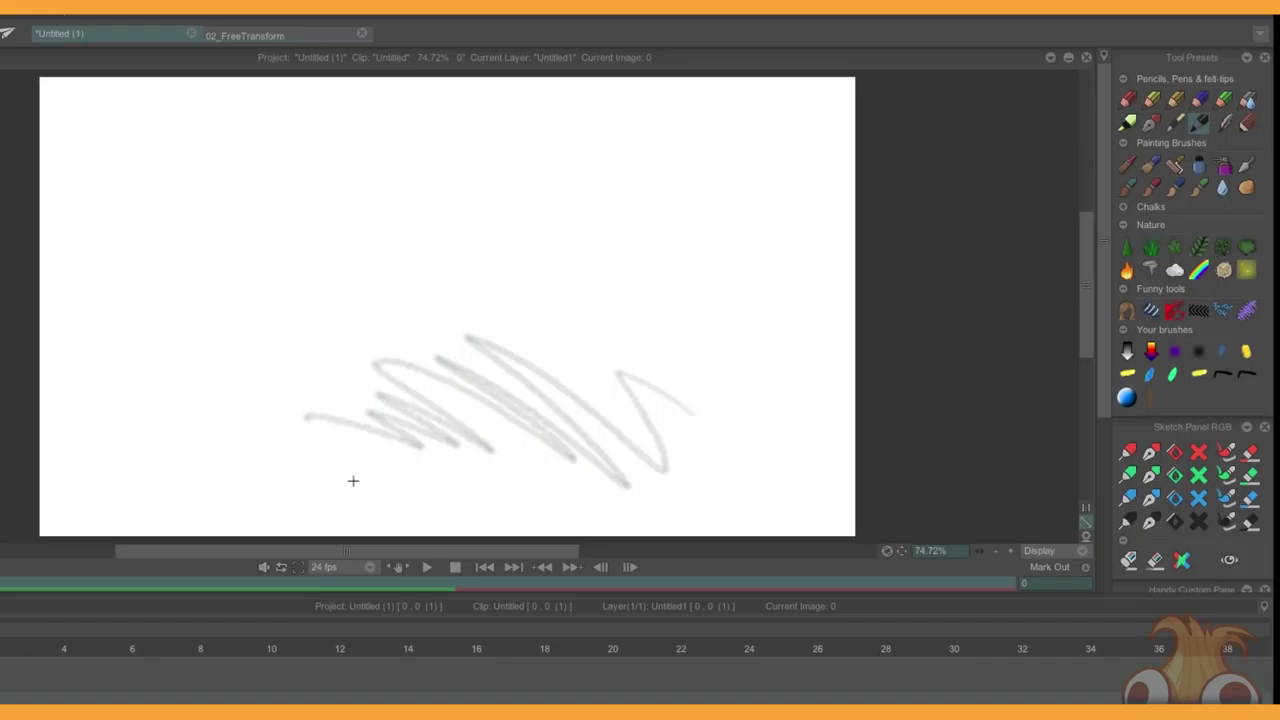
pyautogui.click(1176, 188)
pyautogui.moveTo(706, 263)
pyautogui.mouseDown()
pyautogui.moveTo(708, 358)
pyautogui.moveTo(444, 243)
pyautogui.moveTo(411, 286)
pyautogui.moveTo(574, 462)
pyautogui.mouseUp()
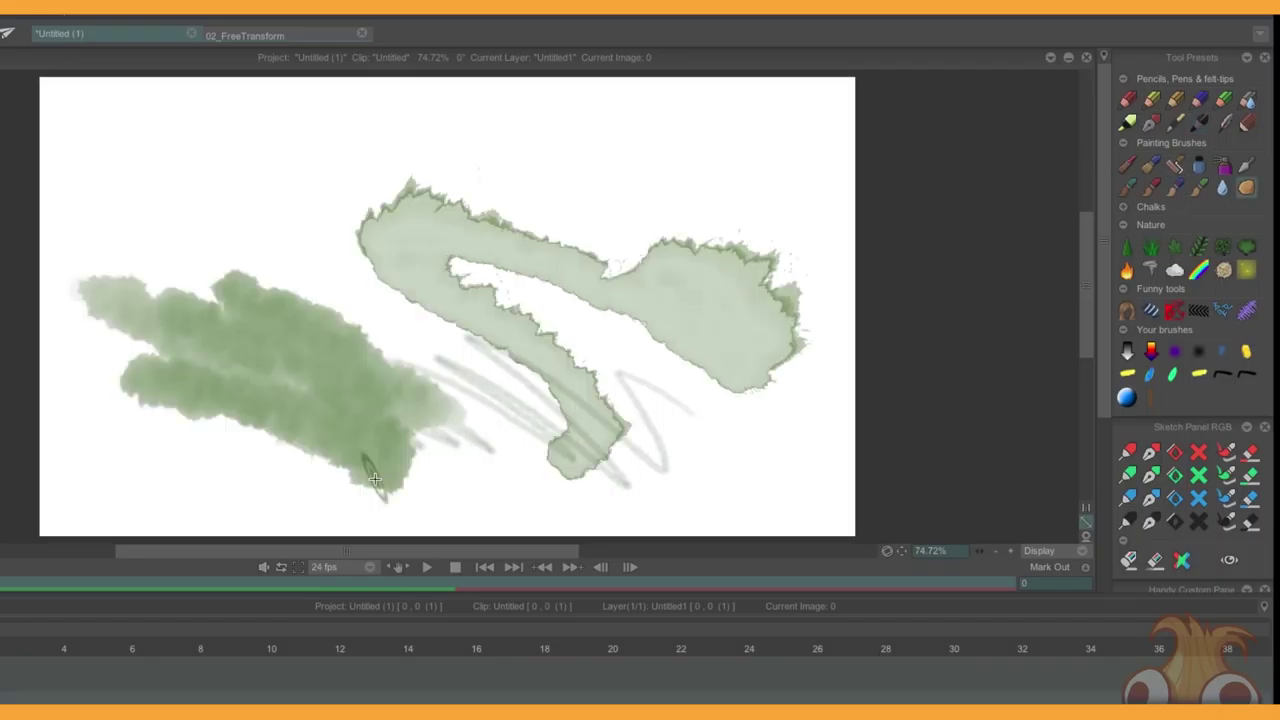
pyautogui.moveTo(510, 356)
pyautogui.mouseDown()
pyautogui.moveTo(428, 269)
pyautogui.moveTo(511, 380)
pyautogui.moveTo(441, 296)
pyautogui.moveTo(441, 351)
pyautogui.moveTo(376, 371)
pyautogui.moveTo(234, 199)
pyautogui.moveTo(266, 279)
pyautogui.moveTo(348, 371)
pyautogui.moveTo(279, 330)
pyautogui.moveTo(199, 358)
pyautogui.moveTo(294, 443)
pyautogui.moveTo(241, 442)
pyautogui.moveTo(420, 438)
pyautogui.moveTo(612, 304)
pyautogui.moveTo(578, 236)
pyautogui.moveTo(523, 247)
pyautogui.moveTo(400, 200)
pyautogui.mouseUp()
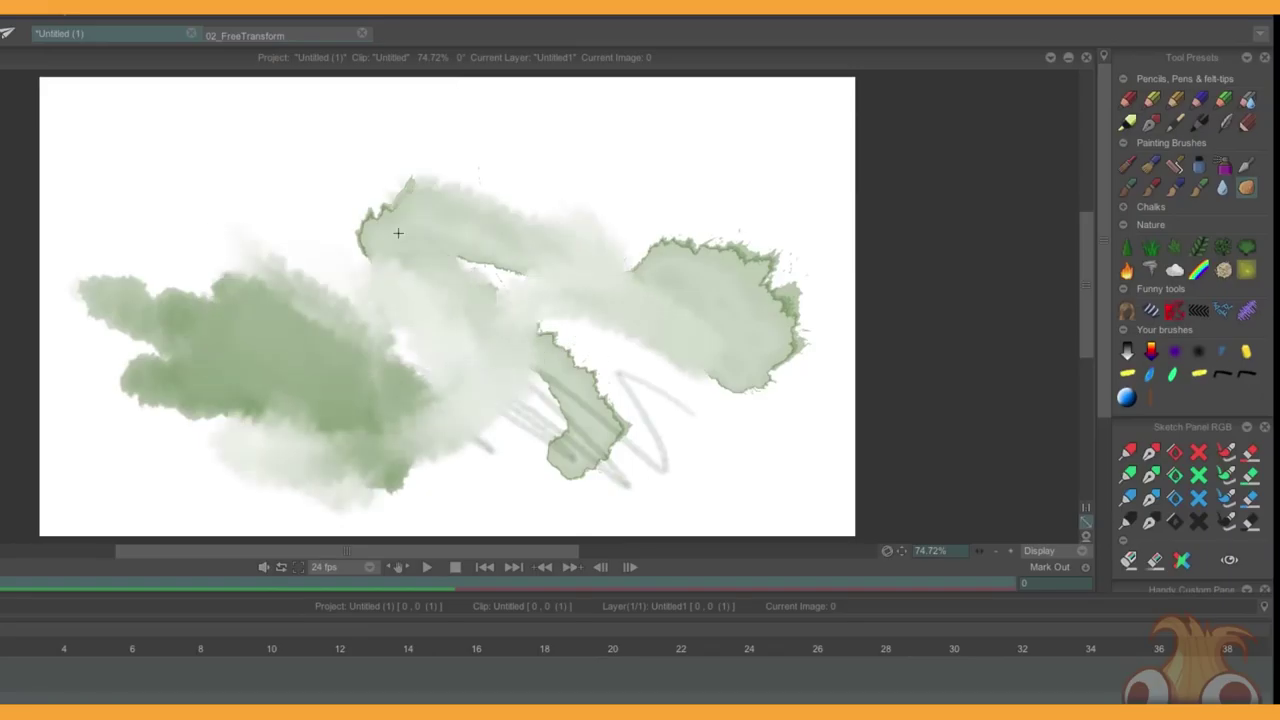
# Undo the pen, paint and smear test strokes until the canvas is blank.
pyautogui.hotkey('ctrl', 'z')
pyautogui.hotkey('ctrl', 'z')
pyautogui.hotkey('ctrl', 'z')
pyautogui.hotkey('ctrl', 'z')
pyautogui.hotkey('ctrl', 'z')
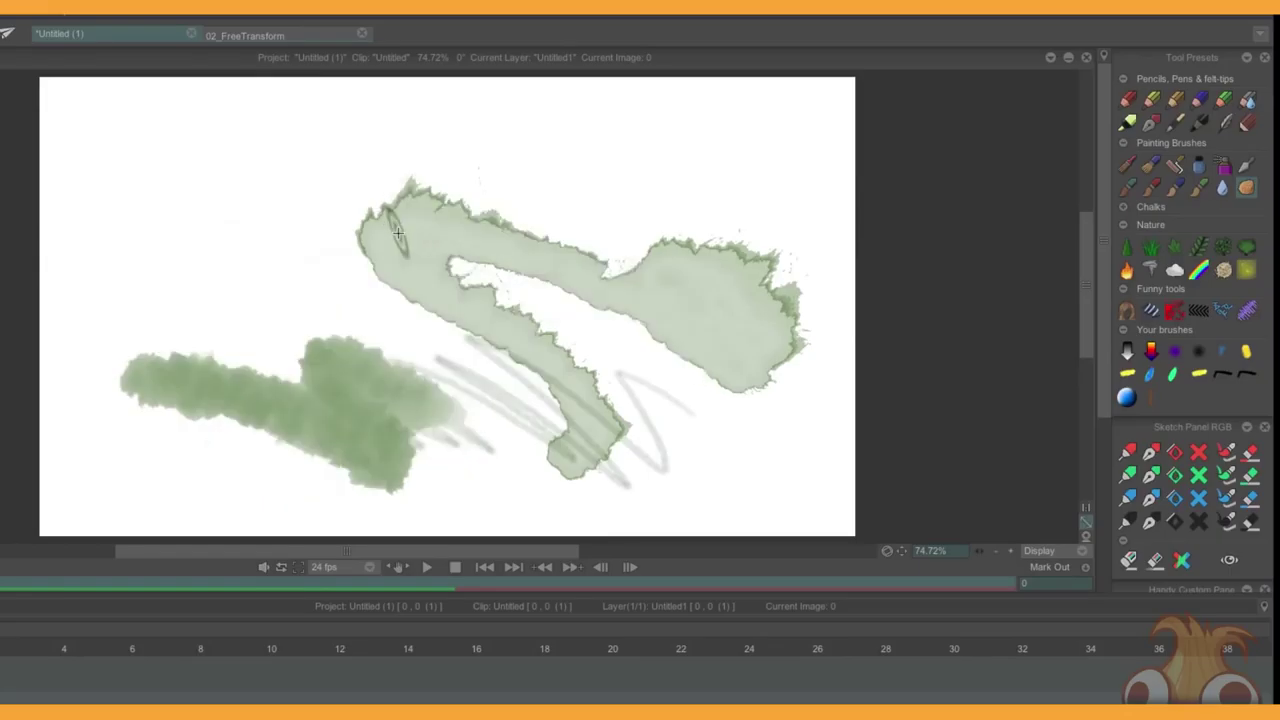
pyautogui.hotkey('ctrl', 'z')
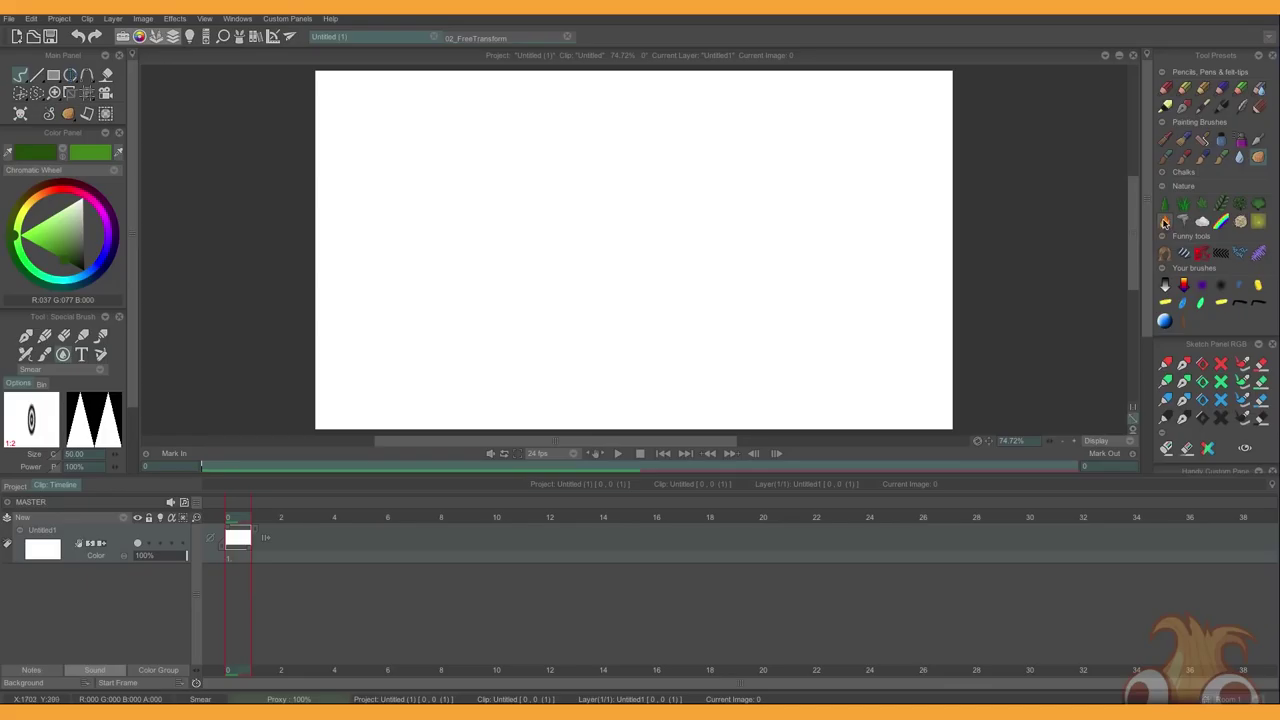
# Choose the fire brush from the Nature presets and paint several test flame strokes across the canvas.
pyautogui.click(1164, 222)
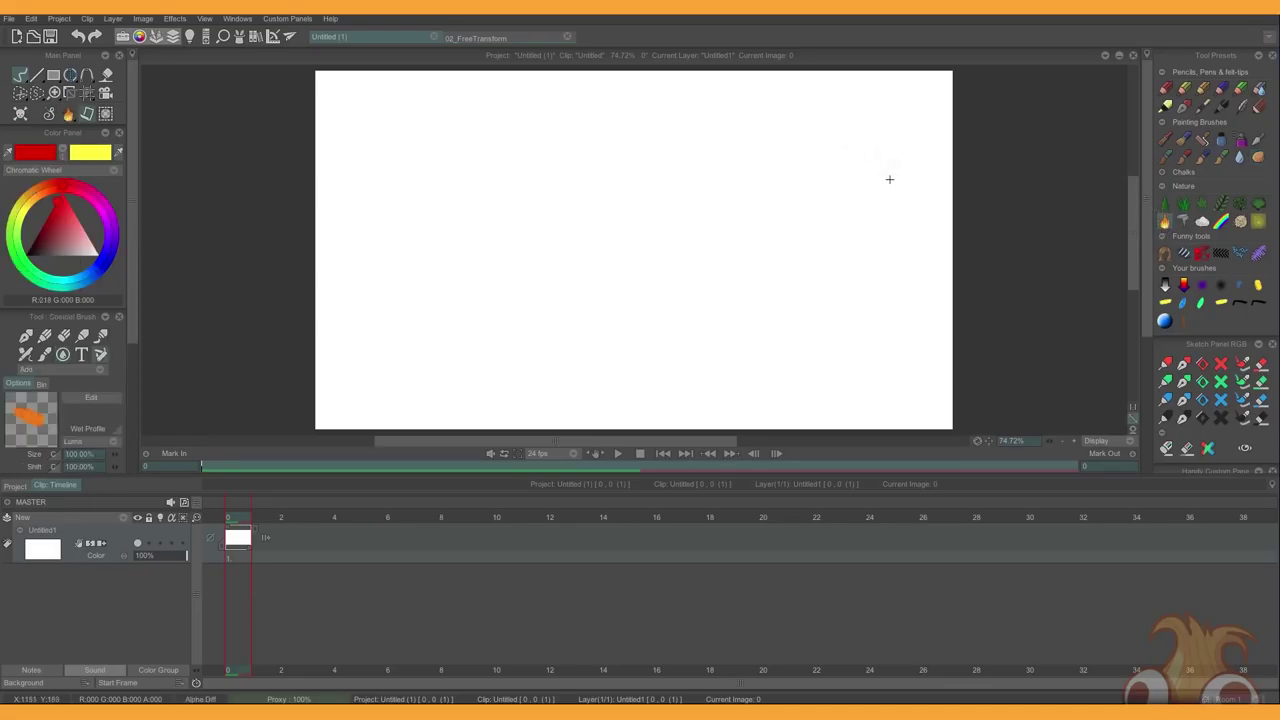
pyautogui.moveTo(893, 205)
pyautogui.mouseDown()
pyautogui.moveTo(733, 123)
pyautogui.moveTo(600, 188)
pyautogui.mouseUp()
pyautogui.moveTo(745, 223)
pyautogui.mouseDown()
pyautogui.moveTo(826, 329)
pyautogui.moveTo(743, 324)
pyautogui.moveTo(665, 279)
pyautogui.moveTo(502, 302)
pyautogui.moveTo(488, 351)
pyautogui.moveTo(465, 367)
pyautogui.moveTo(455, 328)
pyautogui.moveTo(503, 276)
pyautogui.moveTo(678, 291)
pyautogui.moveTo(584, 273)
pyautogui.moveTo(607, 304)
pyautogui.moveTo(613, 283)
pyautogui.moveTo(565, 228)
pyautogui.moveTo(400, 241)
pyautogui.moveTo(509, 273)
pyautogui.moveTo(559, 380)
pyautogui.moveTo(420, 305)
pyautogui.moveTo(415, 412)
pyautogui.mouseUp()
pyautogui.moveTo(752, 276)
pyautogui.mouseDown()
pyautogui.moveTo(750, 353)
pyautogui.moveTo(728, 334)
pyautogui.moveTo(700, 255)
pyautogui.moveTo(675, 340)
pyautogui.moveTo(665, 281)
pyautogui.moveTo(553, 370)
pyautogui.mouseUp()
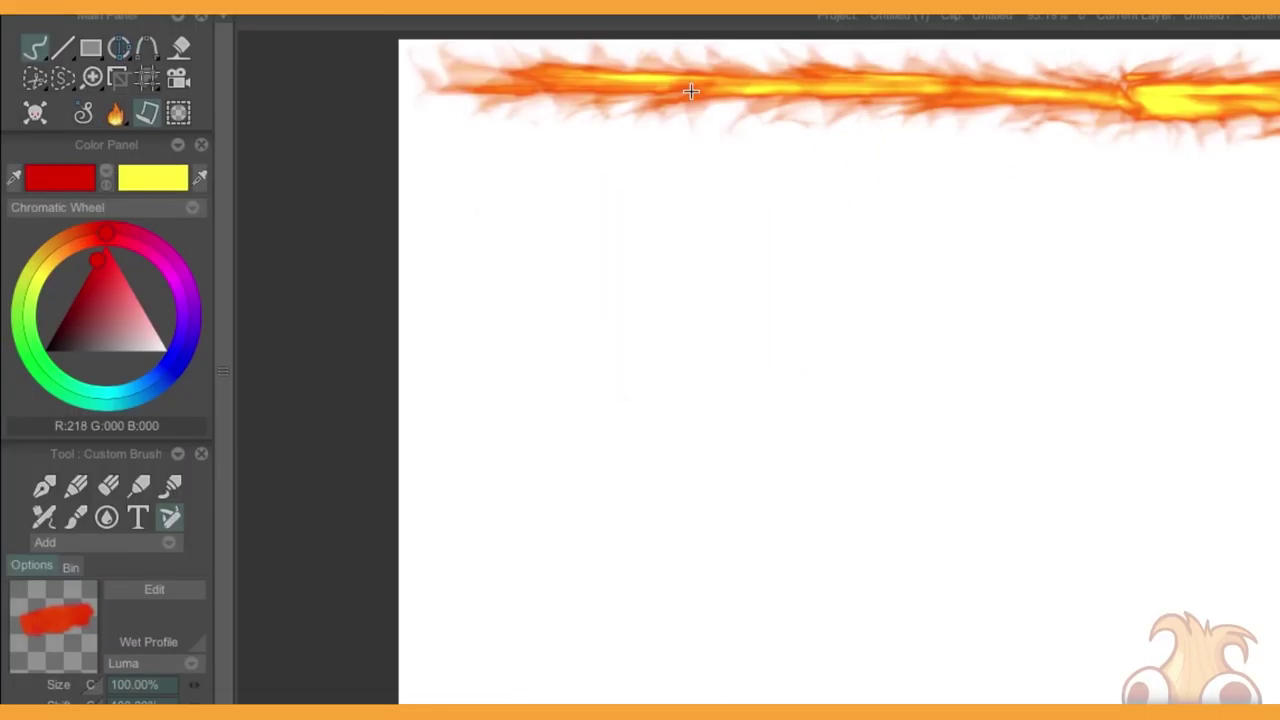
# Set the fire brush's Shift to 0% in the custom brush options.
pyautogui.moveTo(220, 350); pyautogui.dragTo(217, 493)
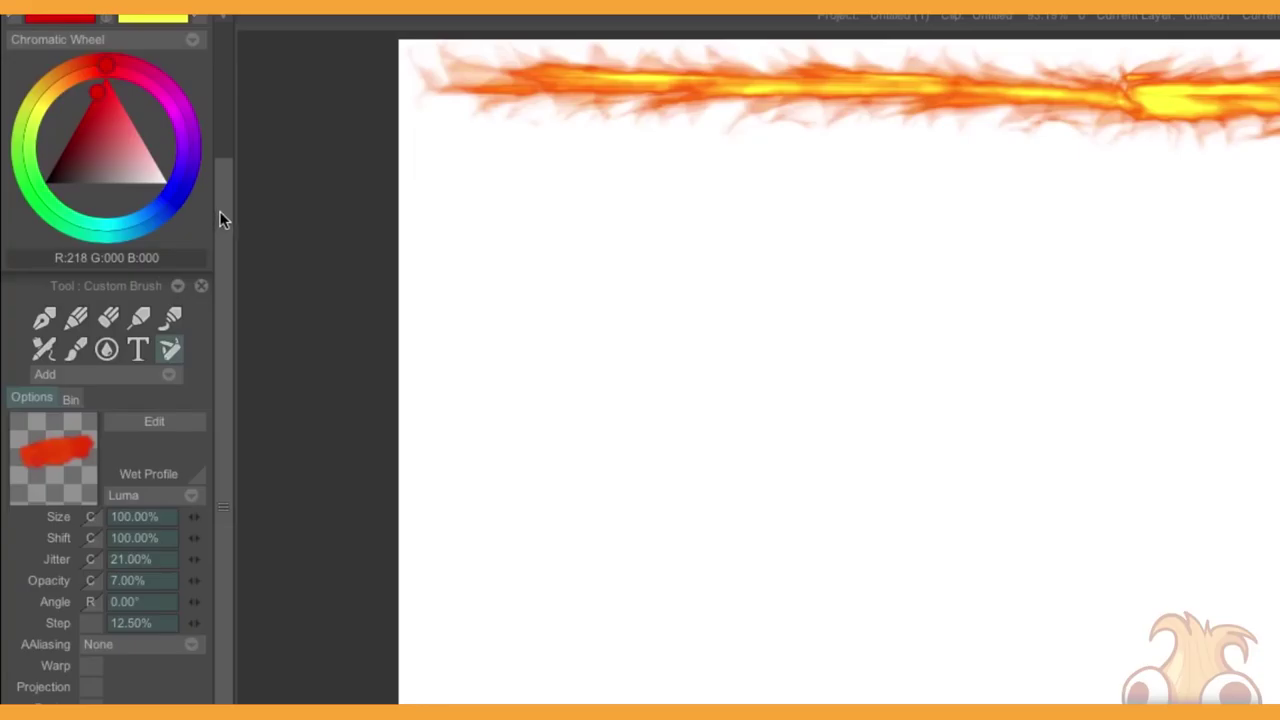
pyautogui.moveTo(220, 212); pyautogui.dragTo(220, 186)
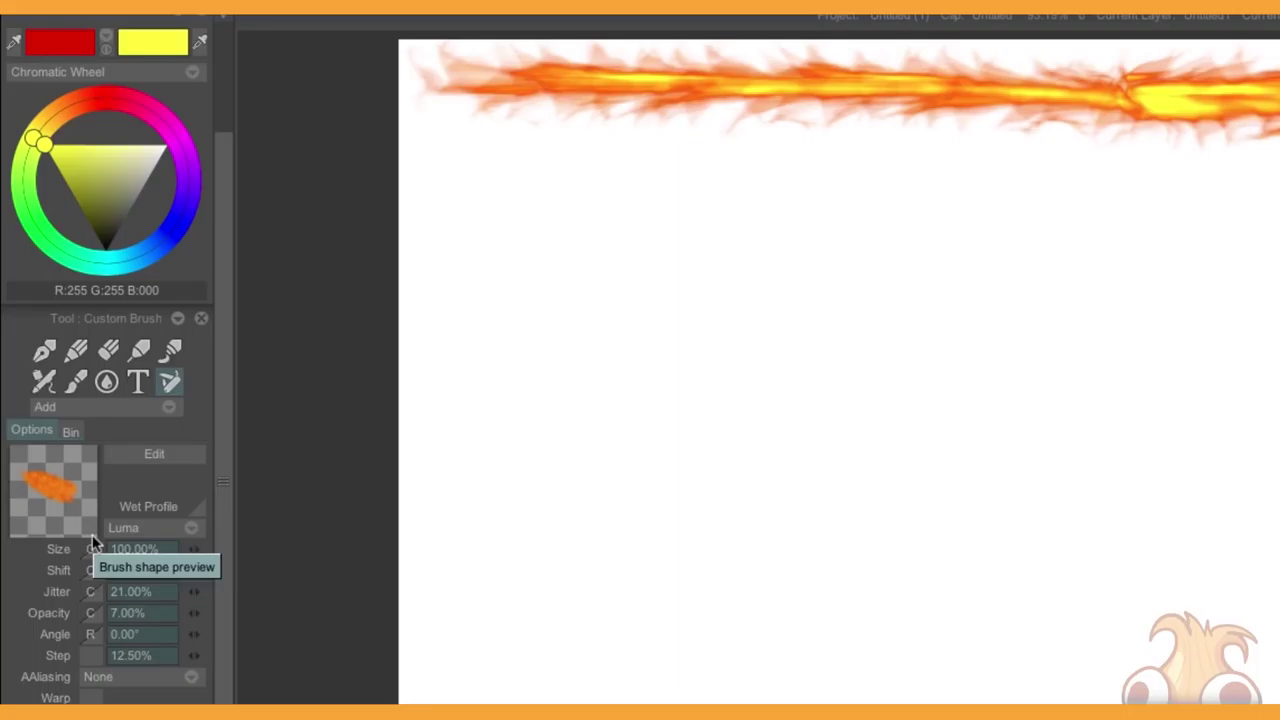
pyautogui.moveTo(195, 572); pyautogui.dragTo(5, 577)
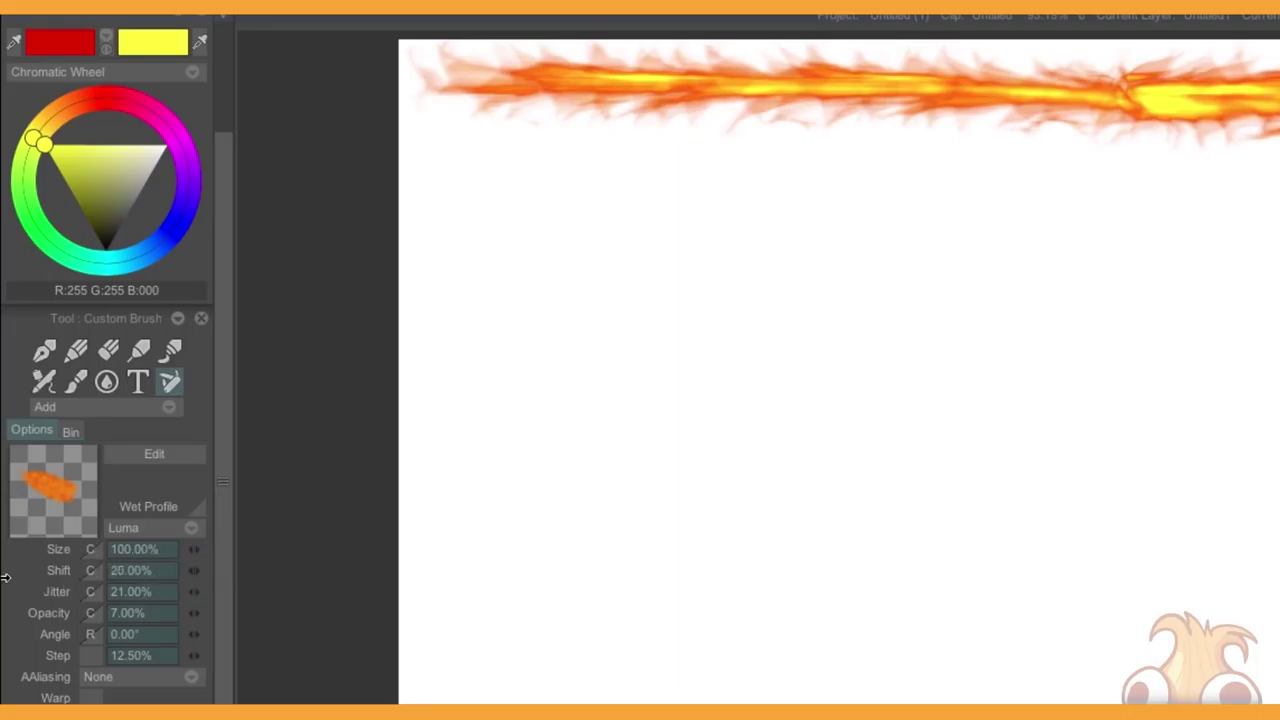
pyautogui.moveTo(195, 572); pyautogui.dragTo(57, 569)
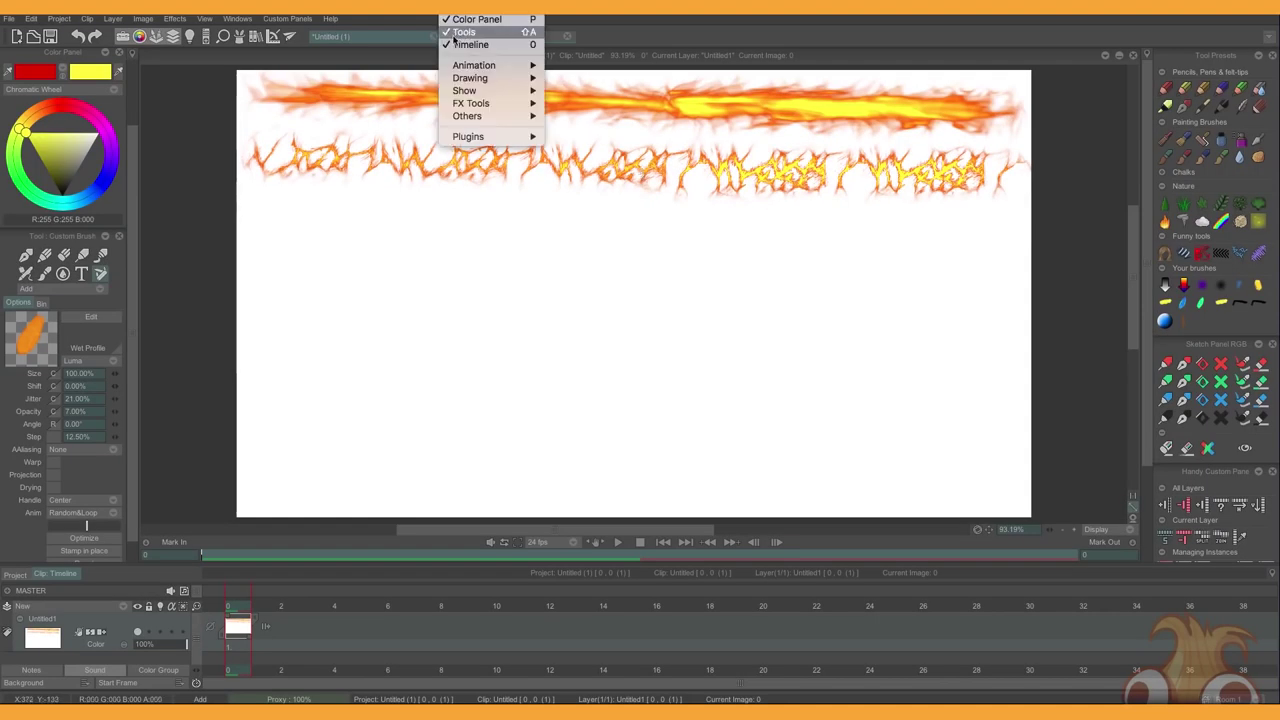
# Open the Paper settings and paint test fire strokes with the Rock paper, before and after lowering its hardness.
pyautogui.moveTo(456, 67)
pyautogui.click(572, 80)
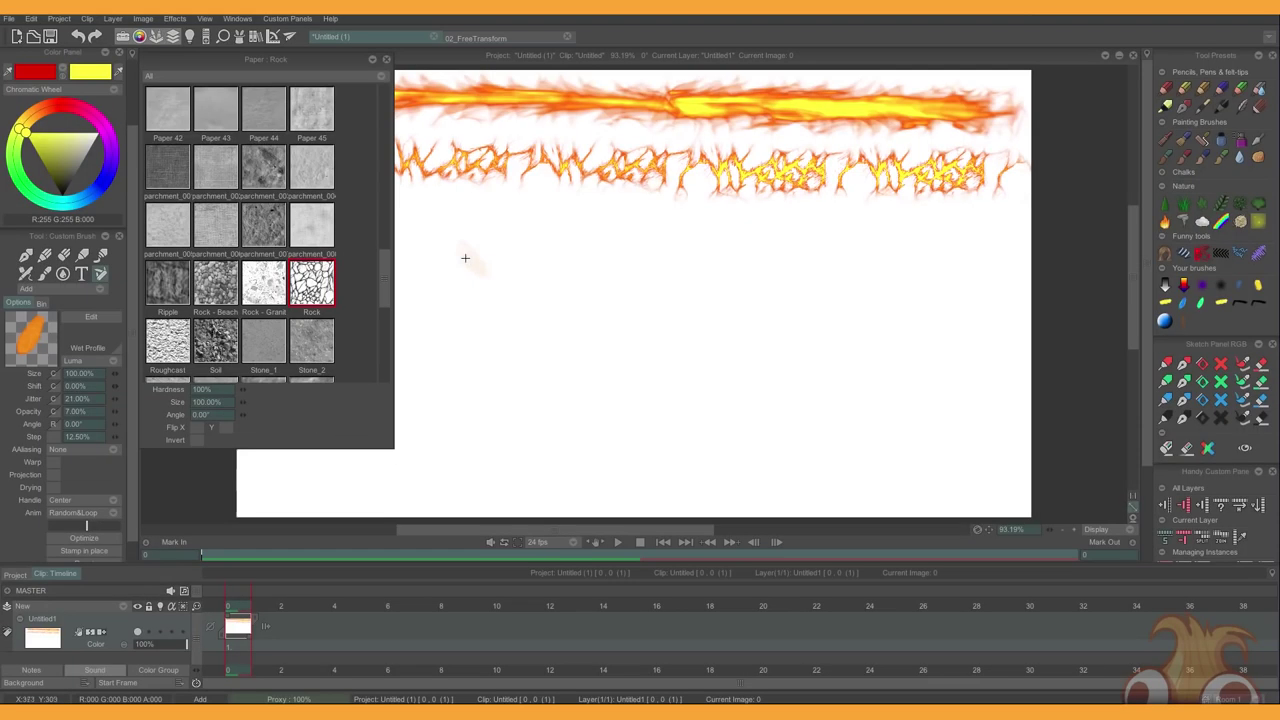
pyautogui.moveTo(882, 345); pyautogui.dragTo(1037, 349)
pyautogui.moveTo(567, 263); pyautogui.dragTo(792, 280)
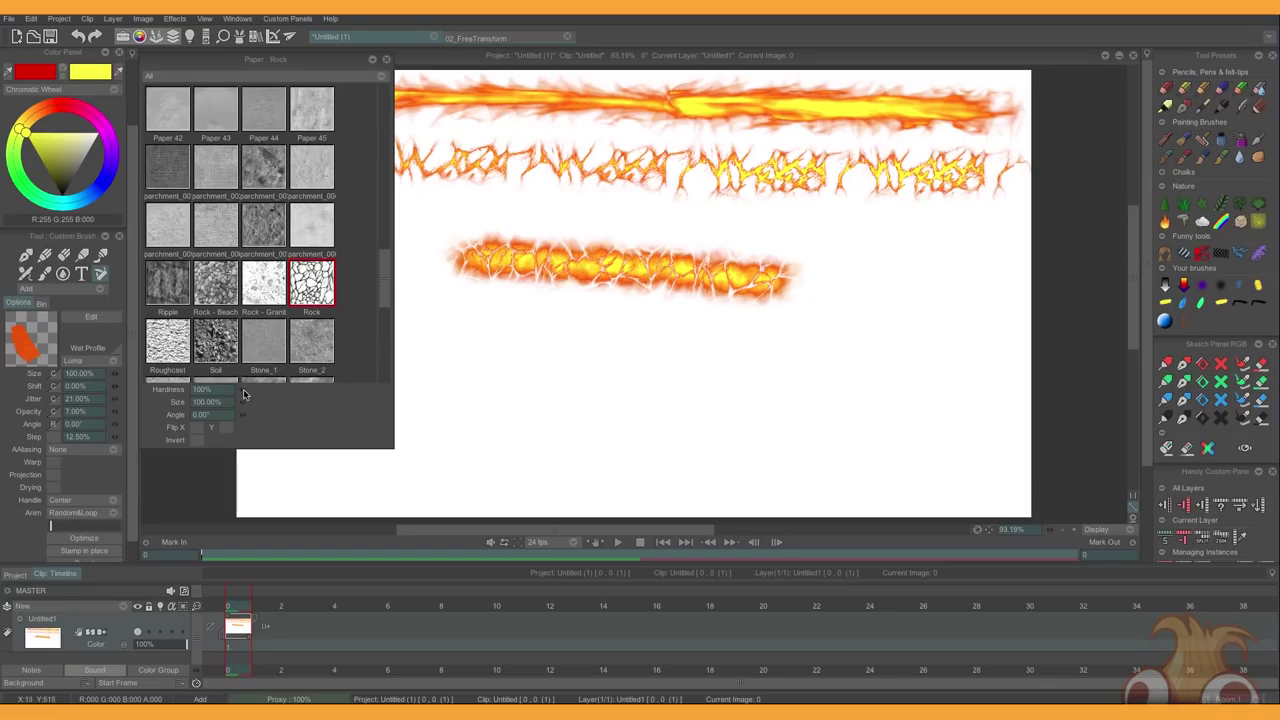
pyautogui.moveTo(243, 390); pyautogui.dragTo(145, 392)
pyautogui.moveTo(464, 312)
pyautogui.mouseDown()
pyautogui.moveTo(738, 348)
pyautogui.moveTo(886, 382)
pyautogui.mouseUp()
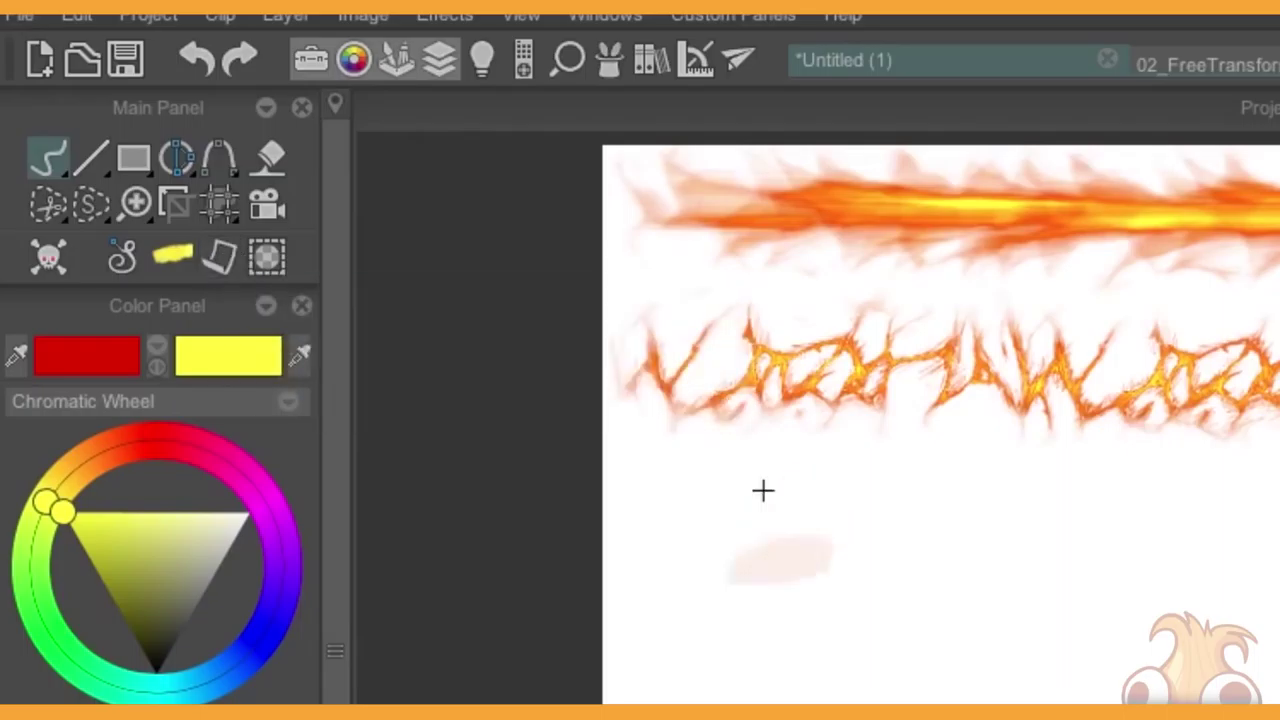
# Paint a fire stroke without paper texture across the canvas below the other two, and undo the extra short stroke beneath it.
pyautogui.moveTo(262, 218); pyautogui.dragTo(1035, 235)
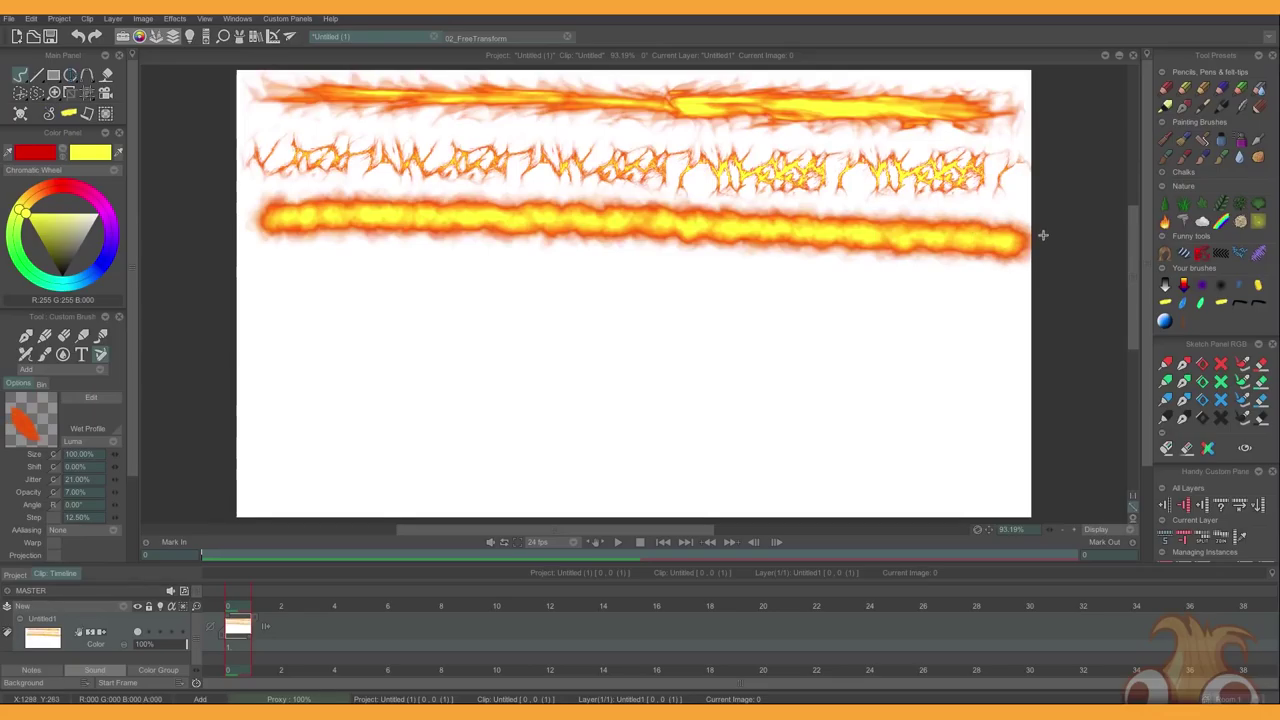
pyautogui.moveTo(826, 280); pyautogui.dragTo(843, 290)
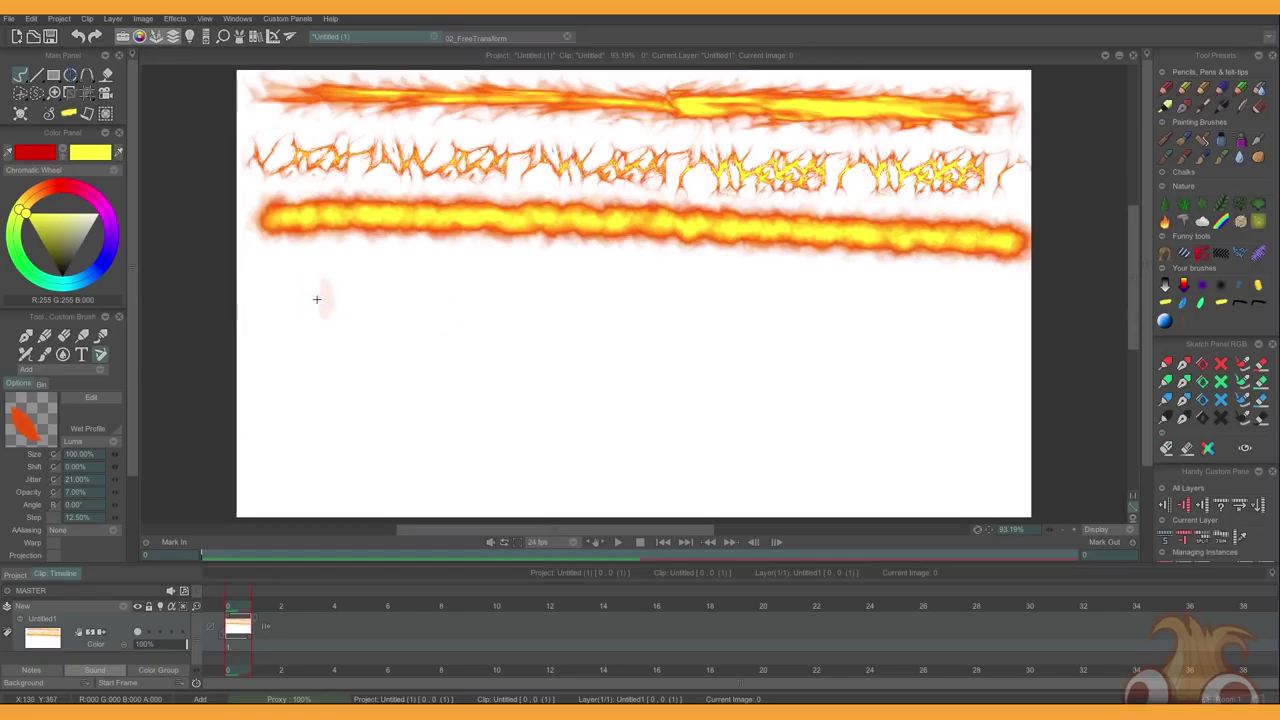
pyautogui.moveTo(320, 294); pyautogui.dragTo(460, 294)
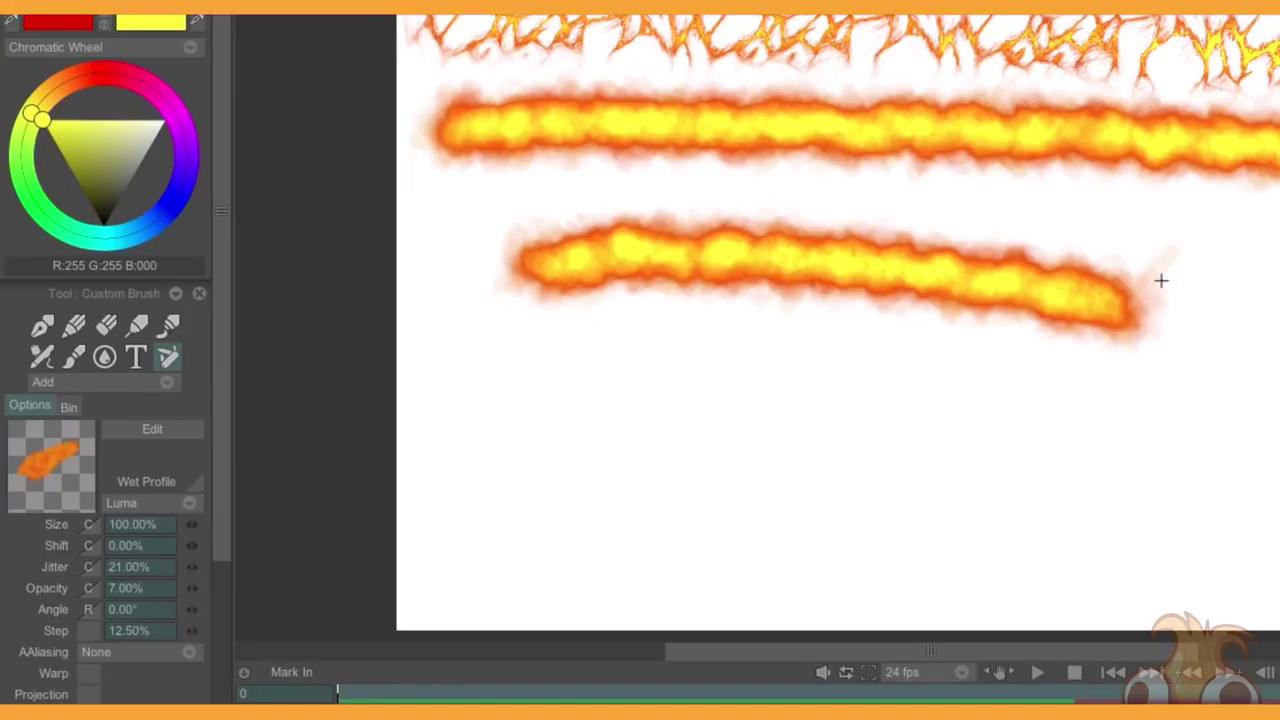
pyautogui.hotkey('ctrl', 'z')
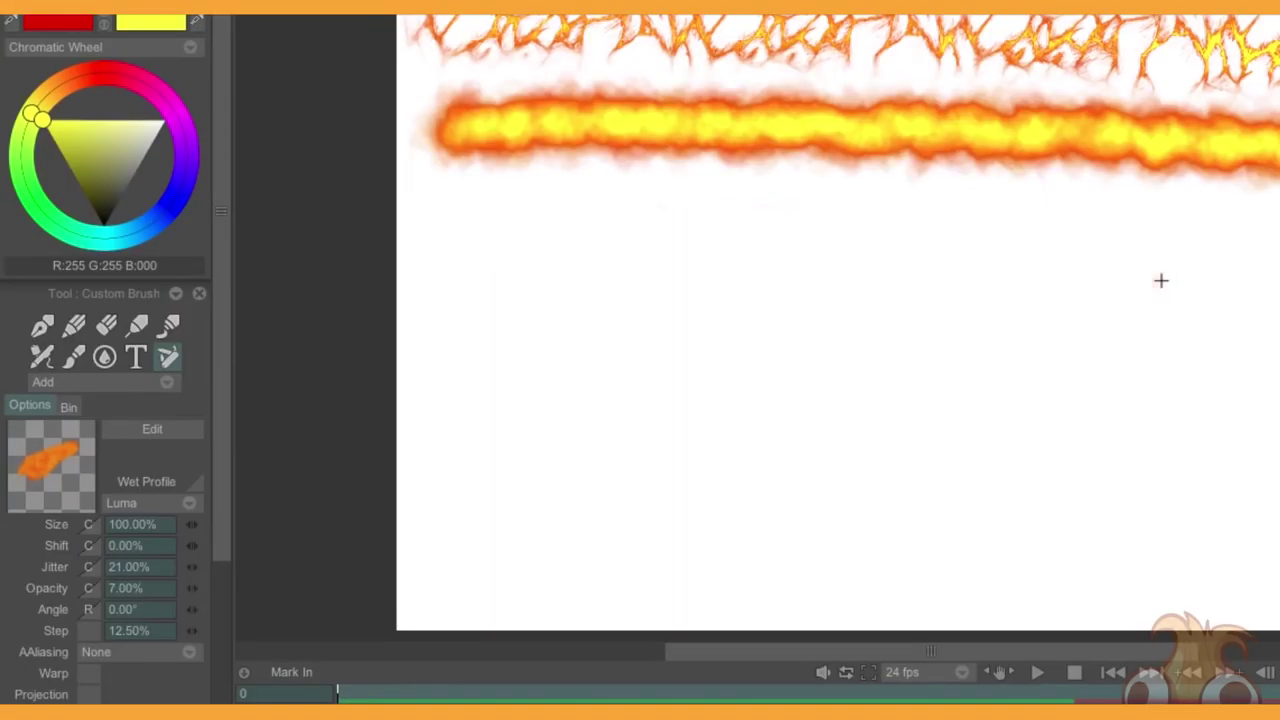
# Scrub through the custom brush's animation frames to examine its individual shapes.
pyautogui.scroll(-5, 214, 394)
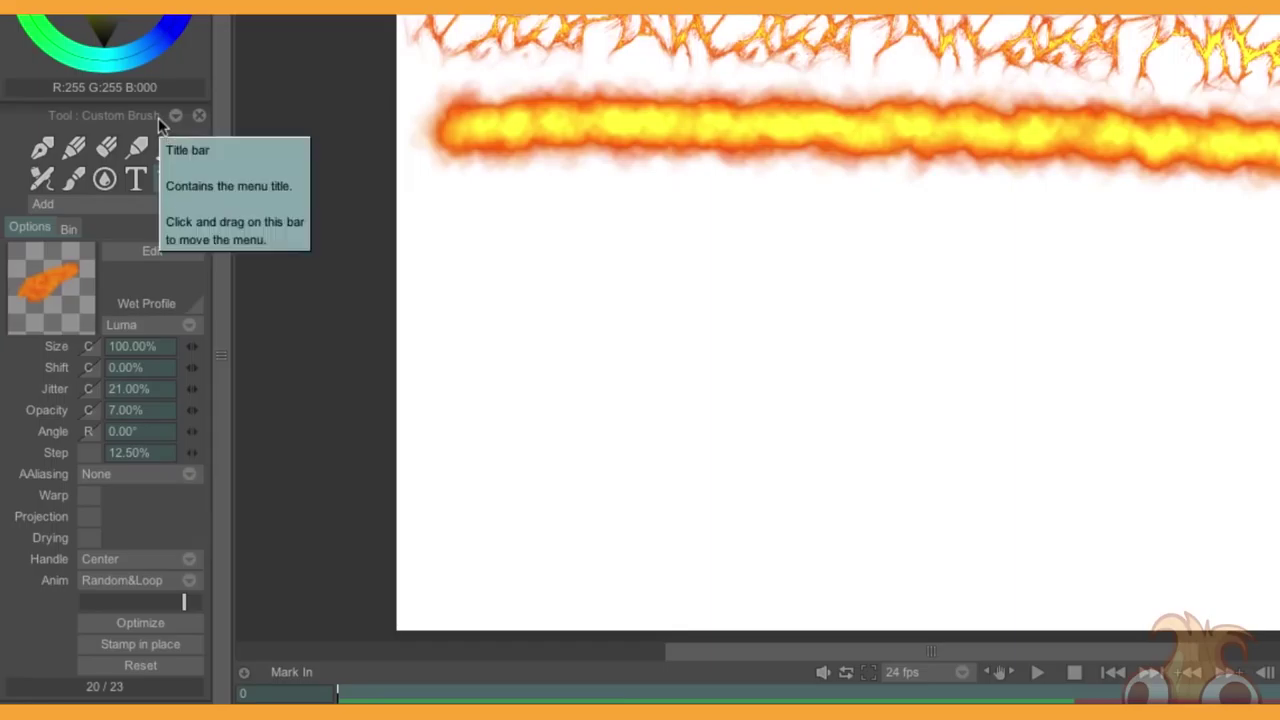
pyautogui.moveTo(176, 603); pyautogui.dragTo(94, 609)
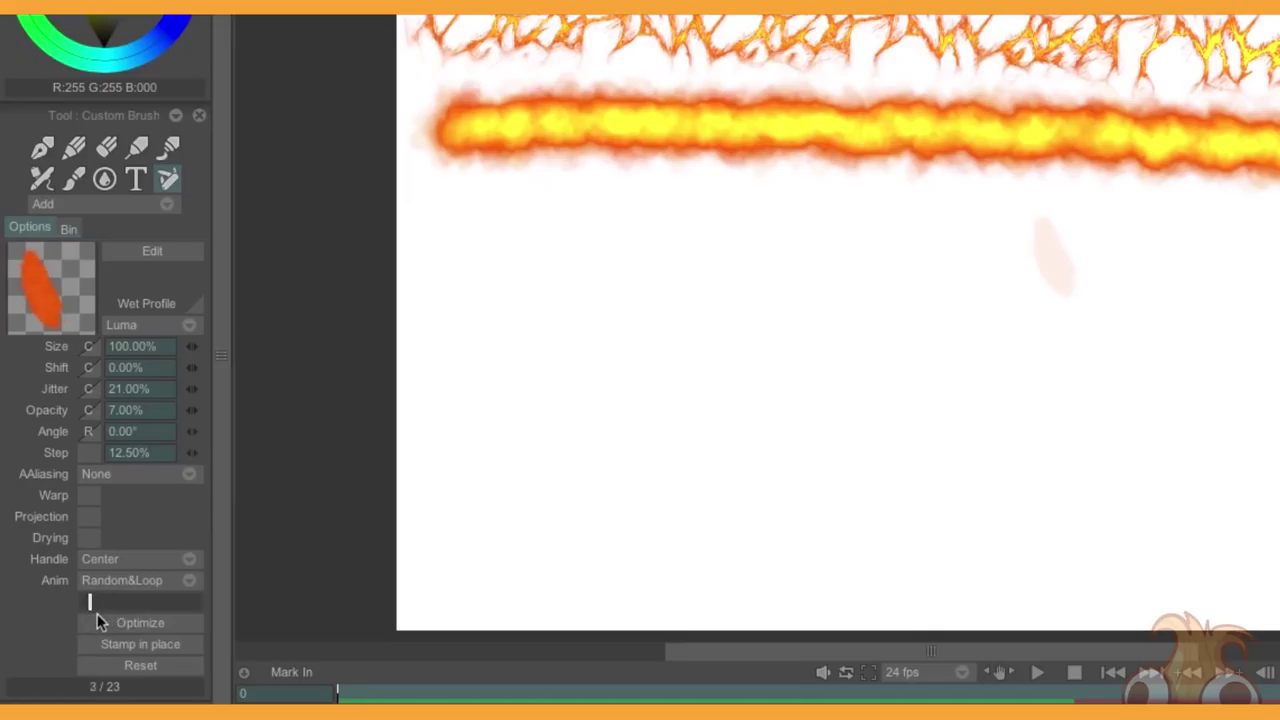
pyautogui.moveTo(97, 606)
pyautogui.mouseDown()
pyautogui.moveTo(197, 601)
pyautogui.moveTo(157, 604)
pyautogui.mouseUp()
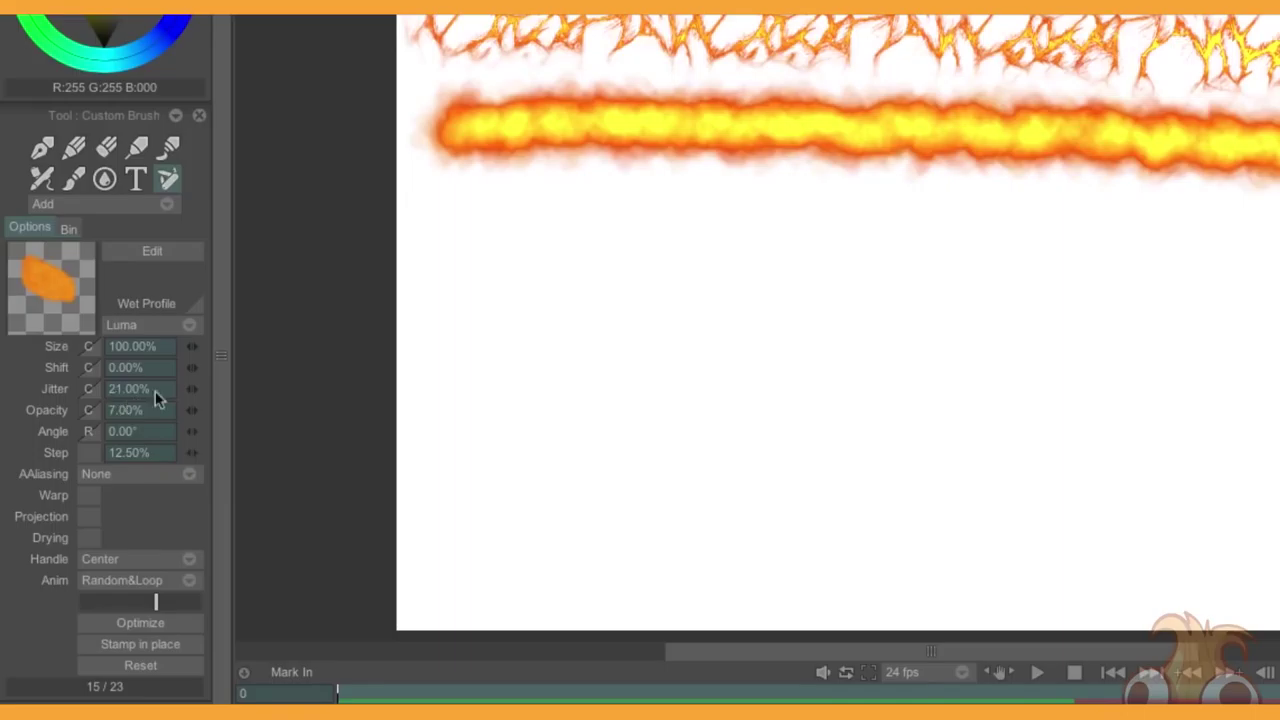
# Set the brush's Jitter to 0% and paint a short horizontal fire stroke below the long untextured one.
pyautogui.moveTo(190, 390); pyautogui.dragTo(477, 373)
pyautogui.moveTo(285, 364)
pyautogui.mouseDown()
pyautogui.moveTo(326, 348)
pyautogui.moveTo(299, 350)
pyautogui.moveTo(906, 363)
pyautogui.mouseUp()
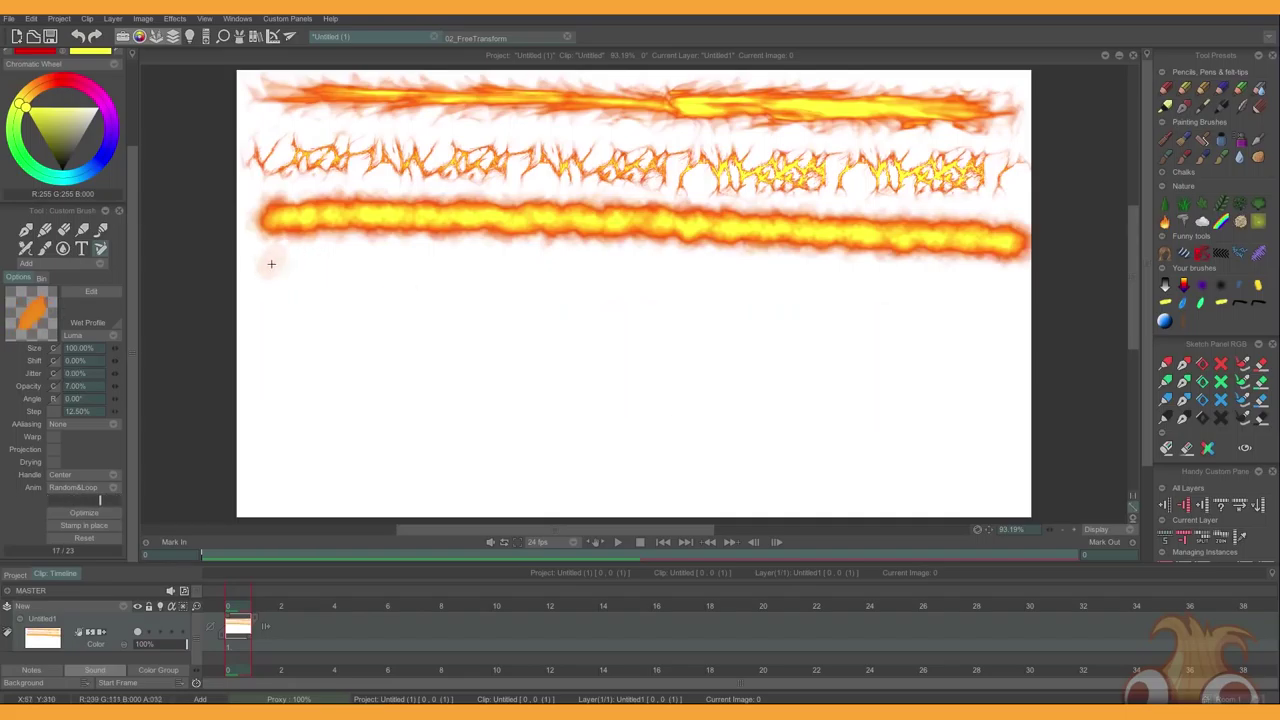
pyautogui.moveTo(271, 264); pyautogui.dragTo(478, 266)
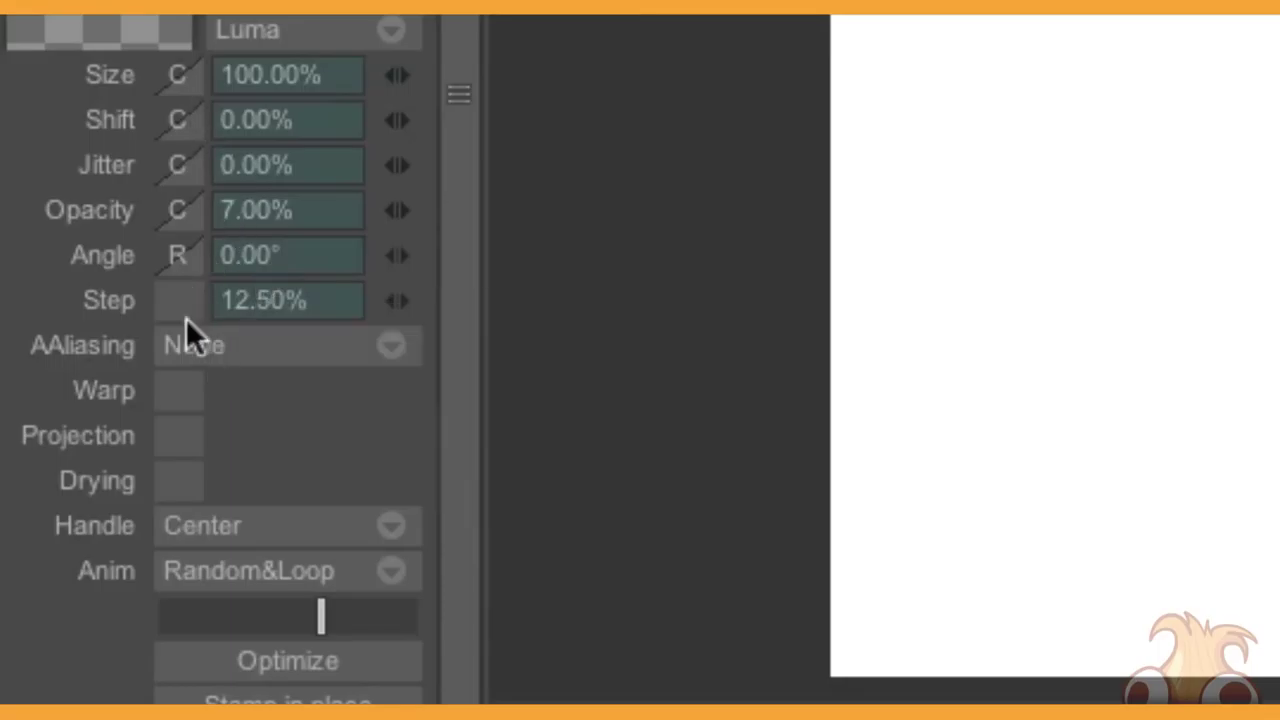
# Switch the brush's Angle connection from Random to Constant and paint a long stroke beside the short one.
pyautogui.click(176, 255)
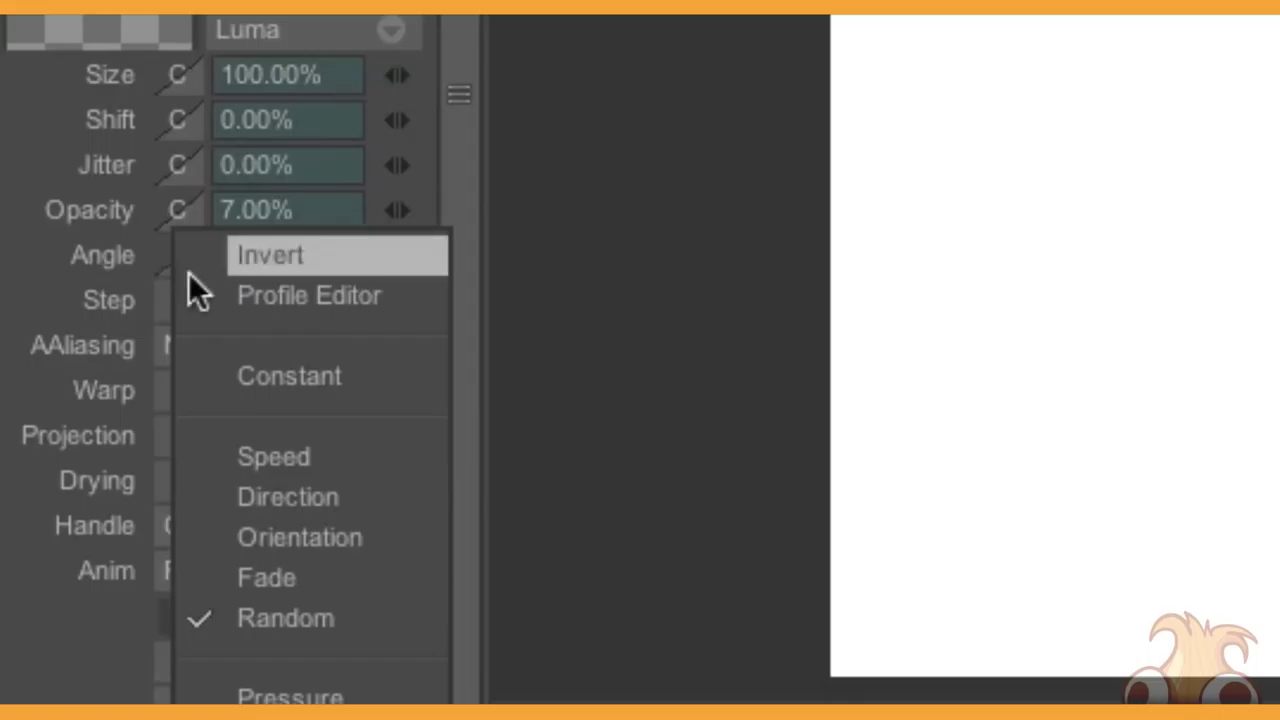
pyautogui.click(275, 618)
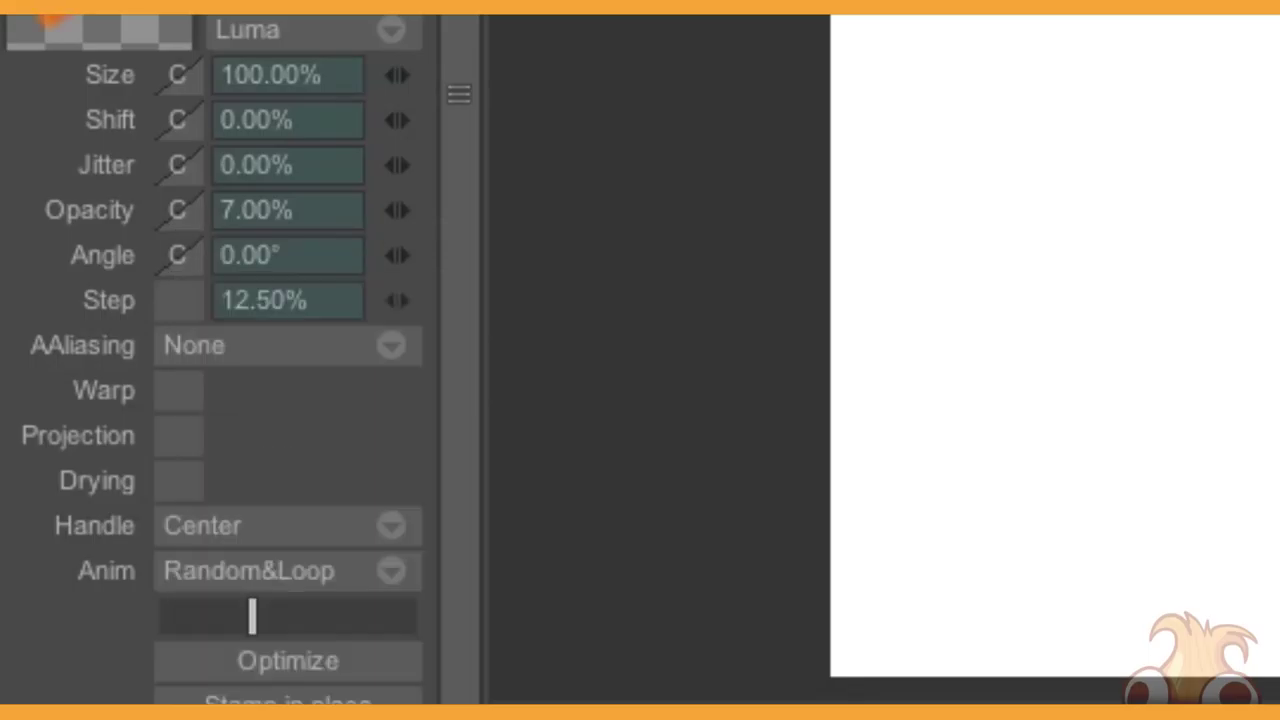
pyautogui.moveTo(500, 268); pyautogui.dragTo(1005, 300)
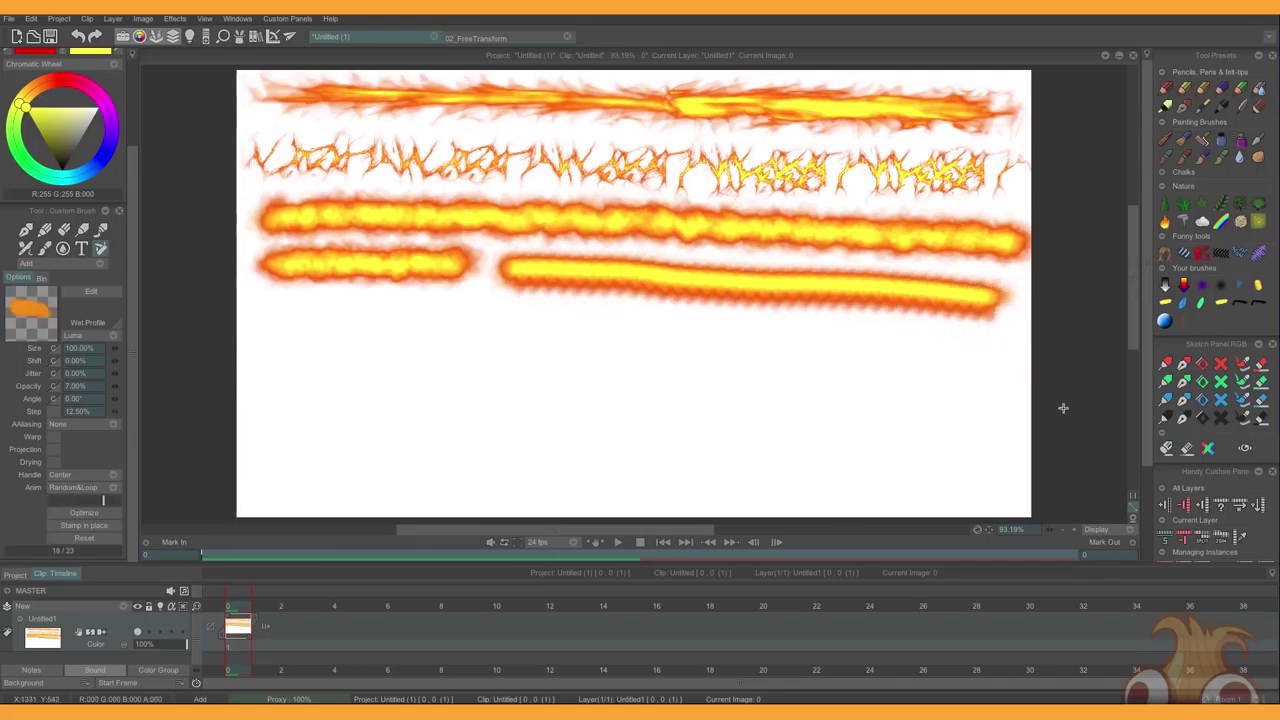
# Set the brush's Opacity to 100% and paint a short horizontal stroke below the previous row.
pyautogui.click(116, 388)
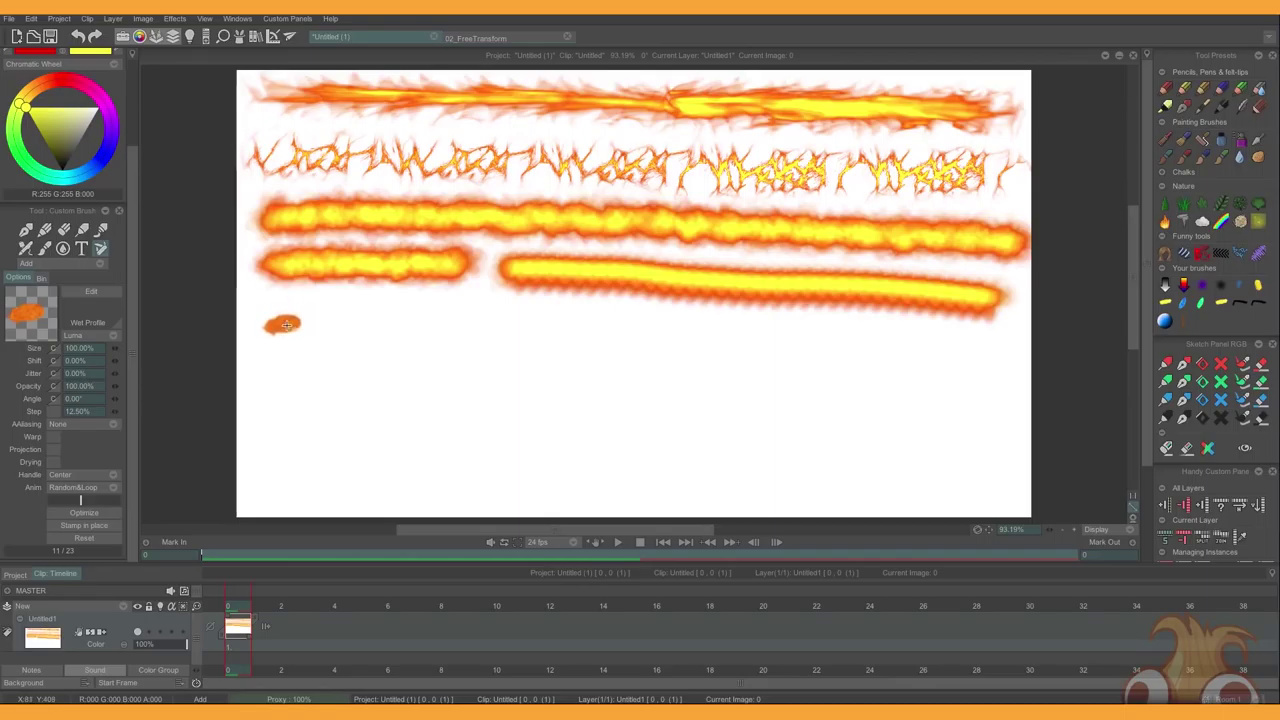
pyautogui.moveTo(284, 324); pyautogui.dragTo(424, 318)
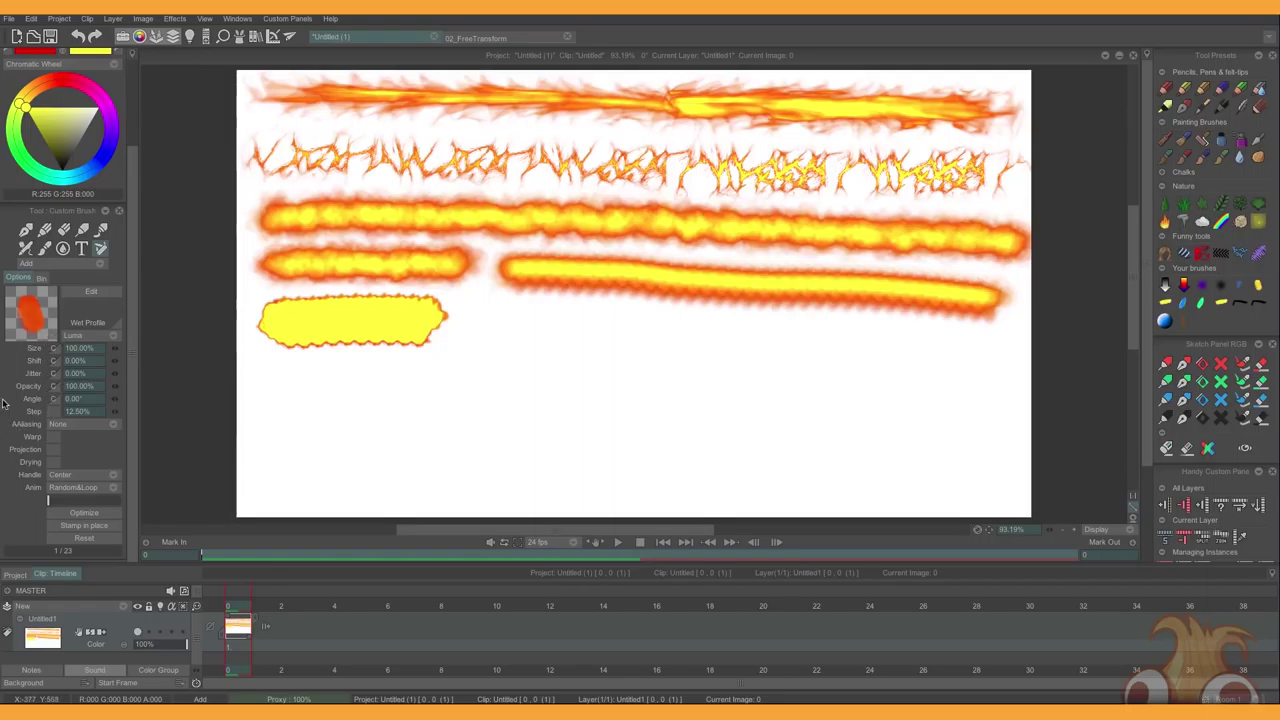
# Connect the brush's Opacity to Speed.
pyautogui.click(53, 386)
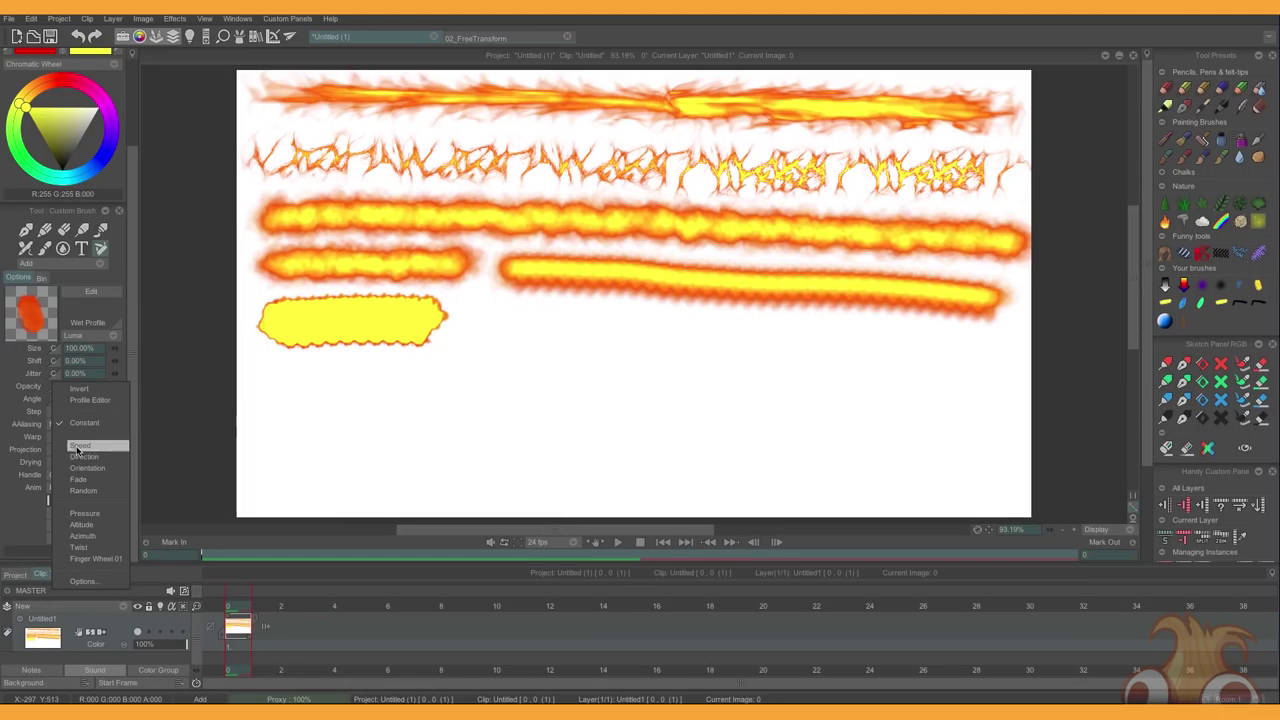
pyautogui.click(77, 449)
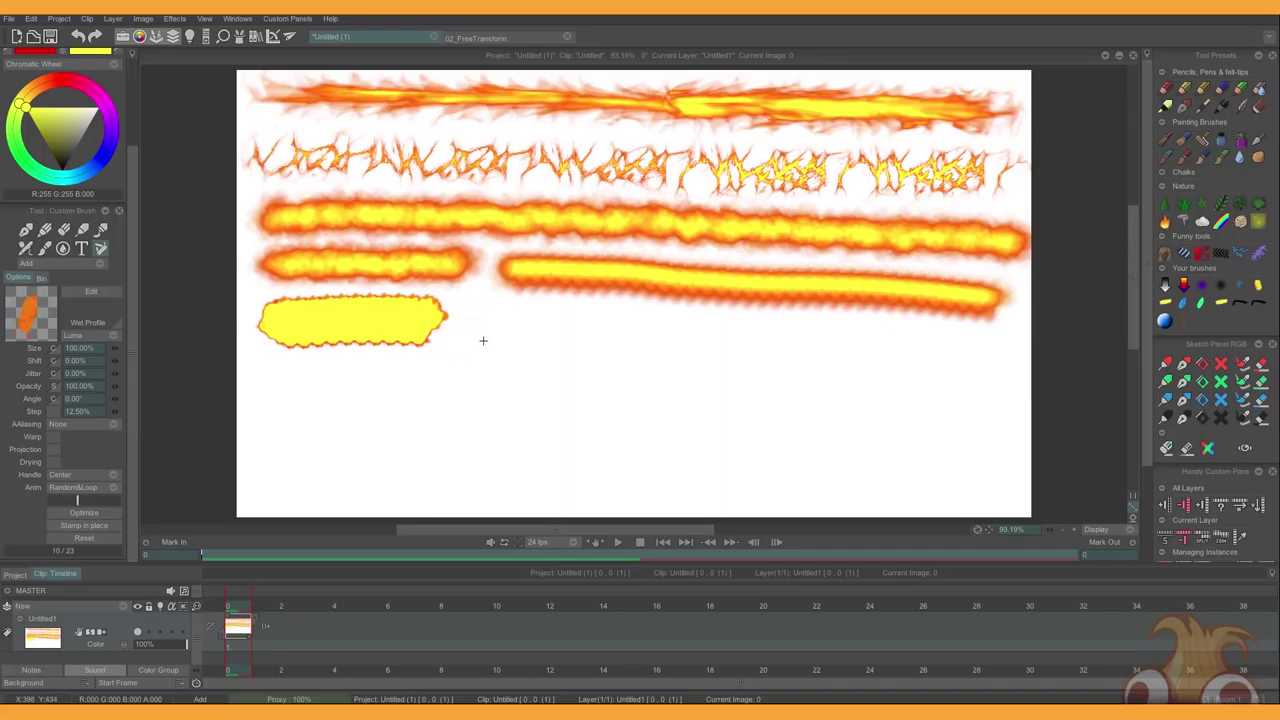
# Try two curved strokes with the speed-linked opacity across the empty lower canvas and undo both.
pyautogui.moveTo(494, 335)
pyautogui.mouseDown()
pyautogui.moveTo(731, 337)
pyautogui.moveTo(532, 410)
pyautogui.mouseUp()
pyautogui.moveTo(366, 484); pyautogui.dragTo(366, 484)
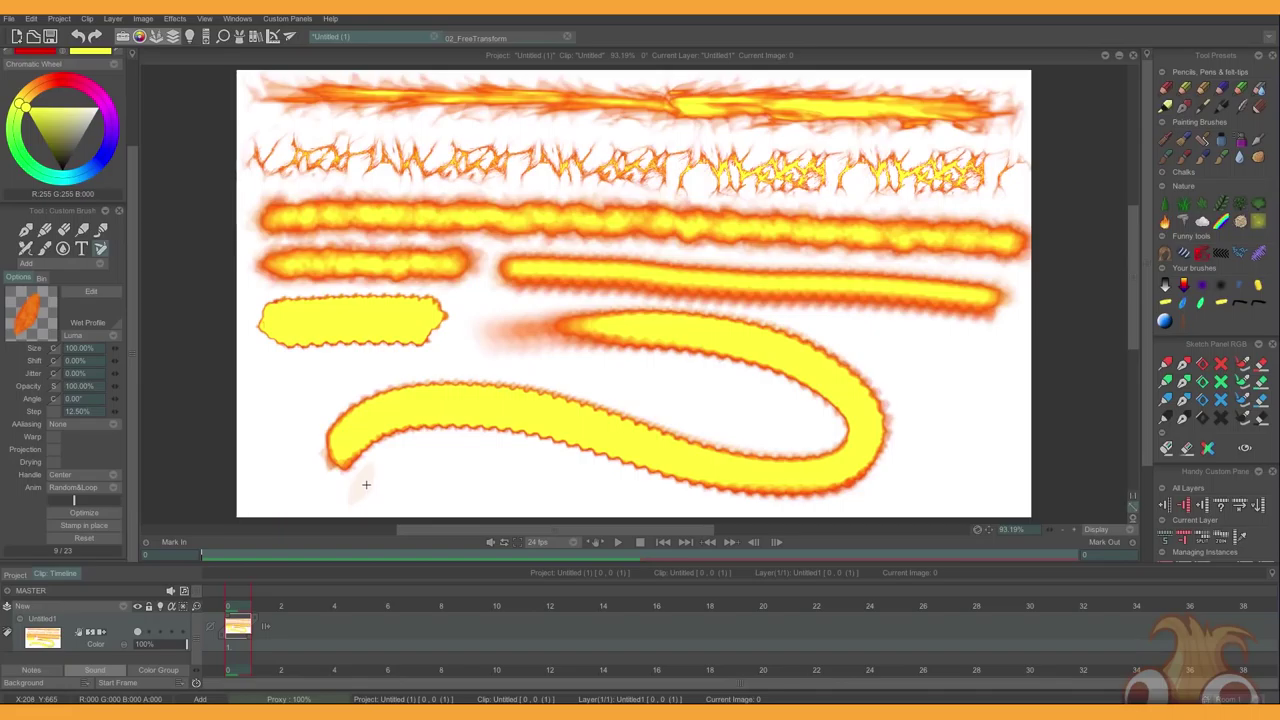
pyautogui.moveTo(325, 378); pyautogui.dragTo(620, 415)
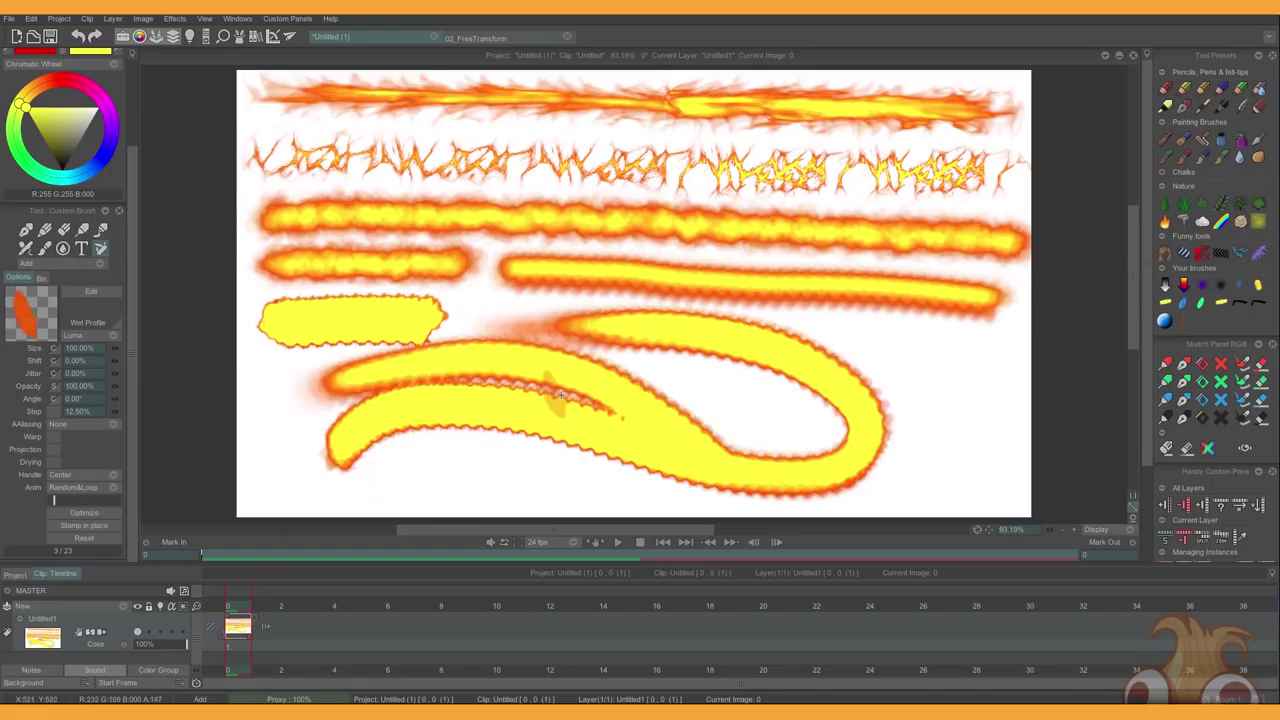
pyautogui.hotkey('ctrl', 'z')
pyautogui.hotkey('ctrl', 'z')
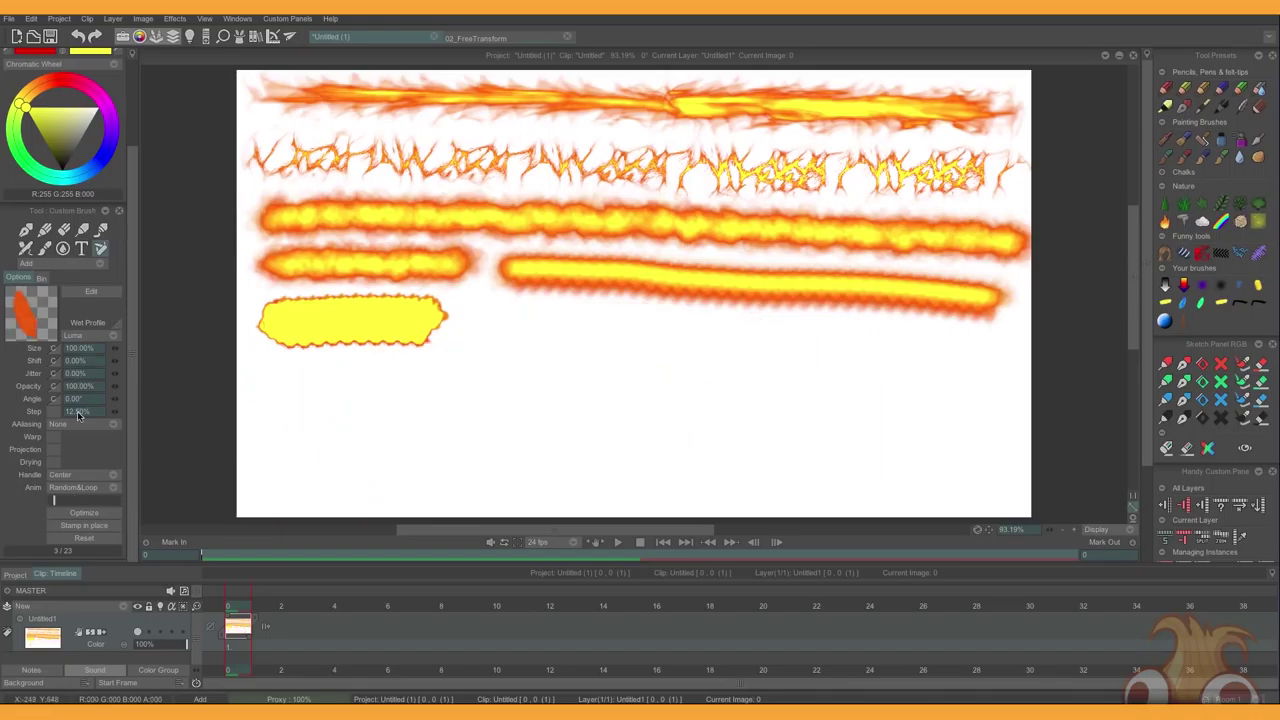
# Choose frame 5 of the animated brush, set Anim to None, and paint a short stroke beside the solid yellow one.
pyautogui.moveTo(55, 499)
pyautogui.mouseDown()
pyautogui.moveTo(102, 499)
pyautogui.moveTo(77, 499)
pyautogui.mouseUp()
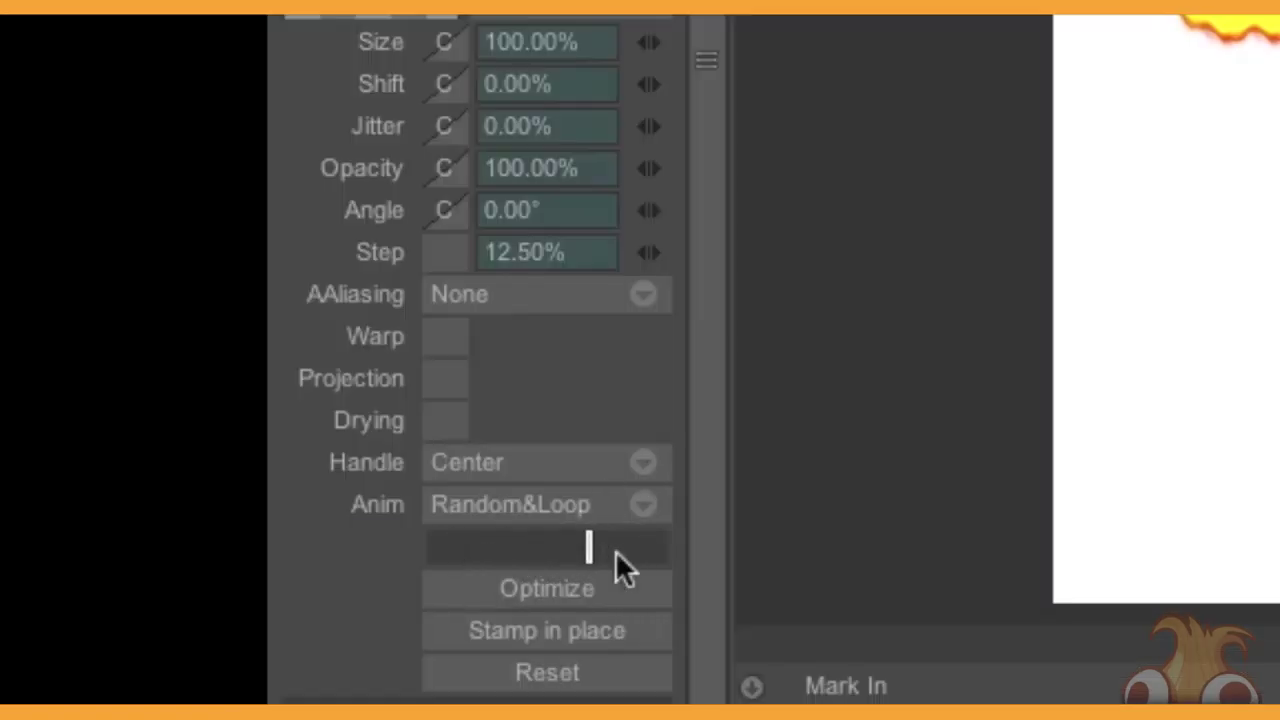
pyautogui.click(495, 515)
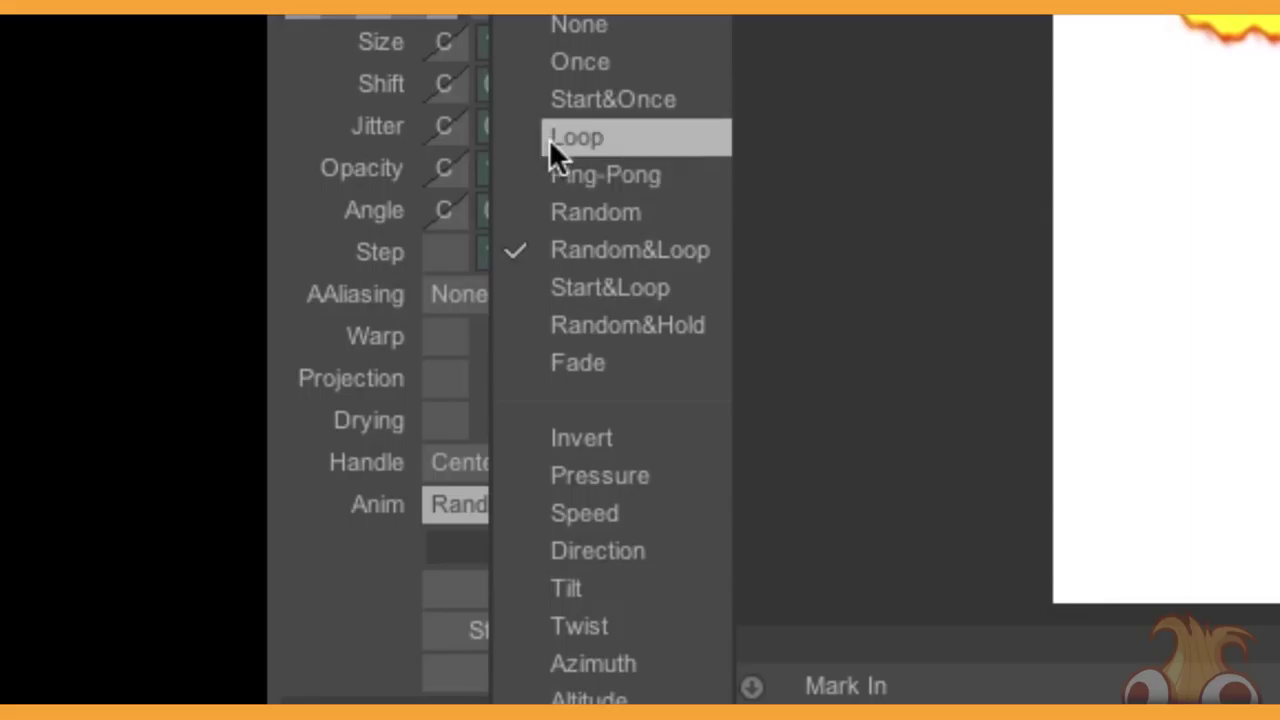
pyautogui.click(562, 251)
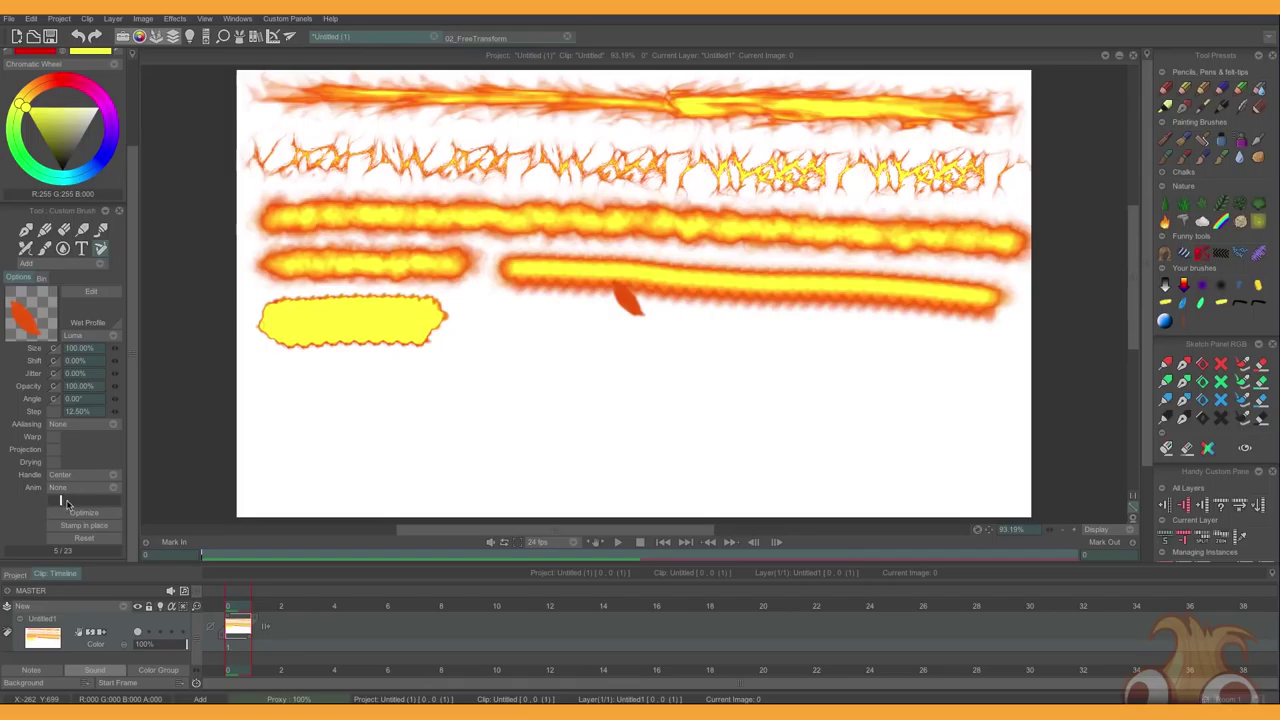
pyautogui.moveTo(473, 328)
pyautogui.mouseDown()
pyautogui.moveTo(623, 323)
pyautogui.moveTo(630, 335)
pyautogui.mouseUp()
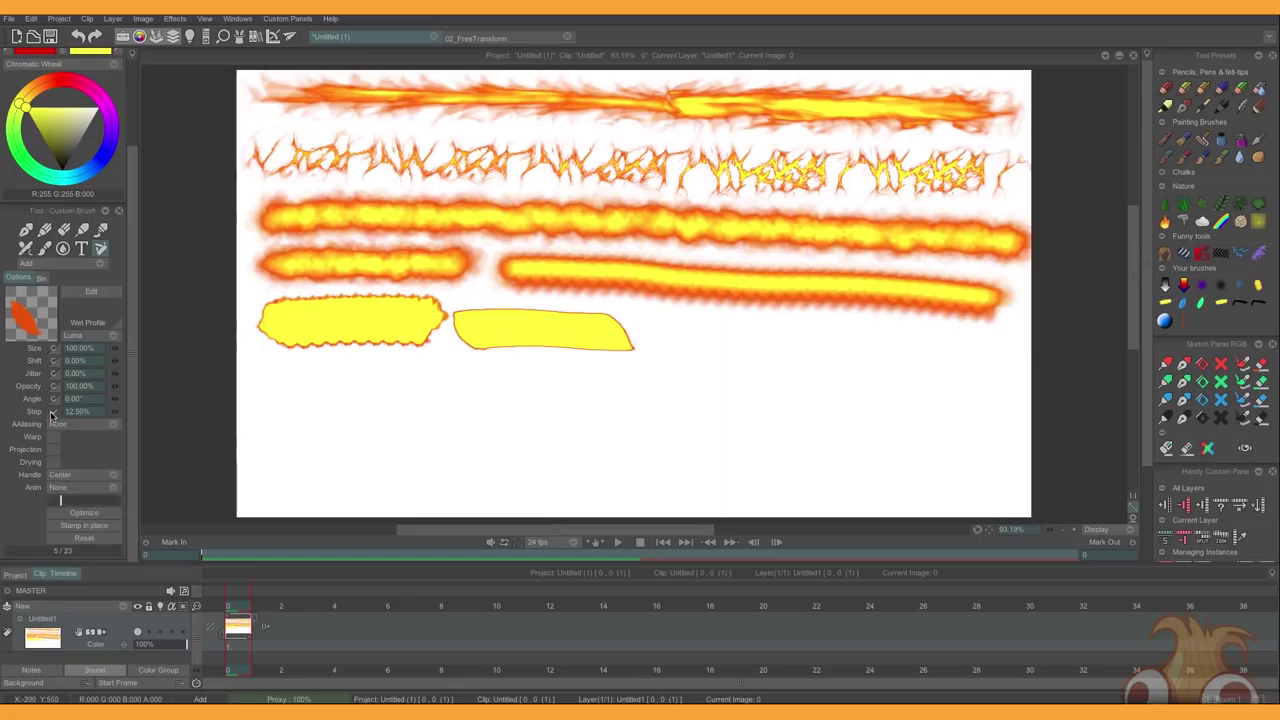
# Enable the brush's Step and paint one stroke at 12.50% and a second beside it with Step at 56.50%.
pyautogui.moveTo(250, 388)
pyautogui.mouseDown()
pyautogui.moveTo(497, 397)
pyautogui.moveTo(585, 425)
pyautogui.mouseUp()
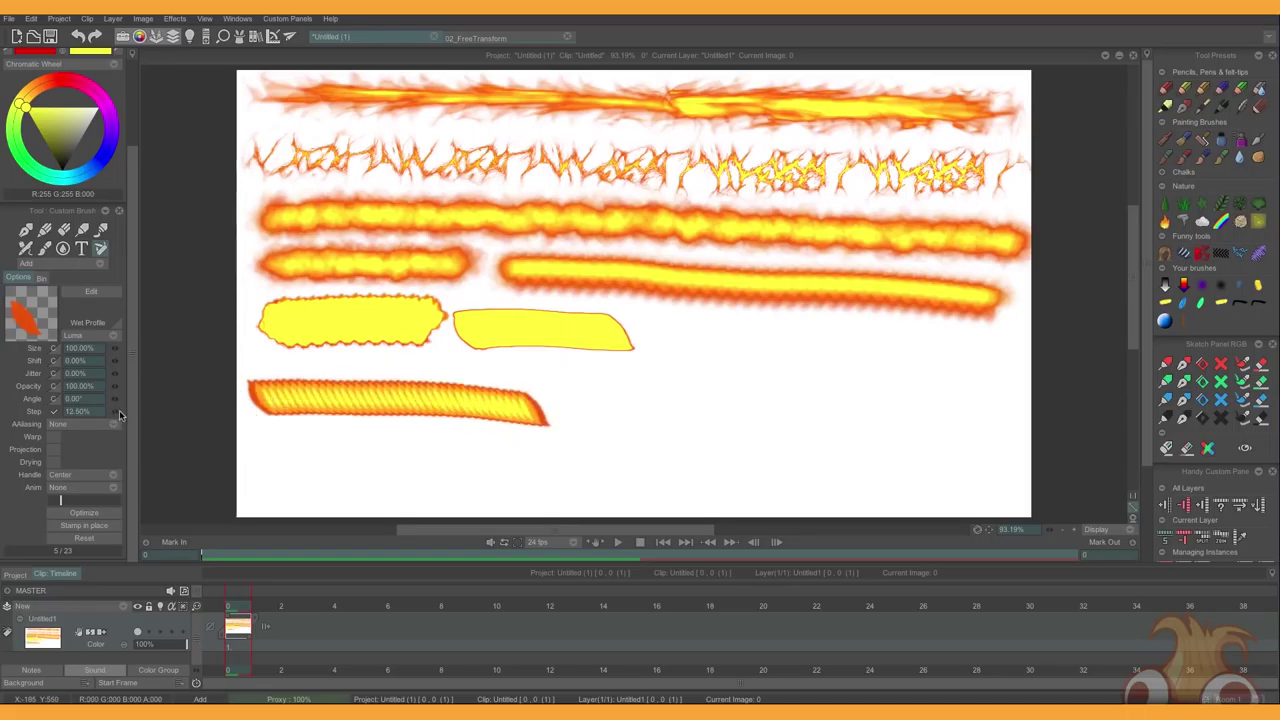
pyautogui.moveTo(118, 414); pyautogui.dragTo(240, 418)
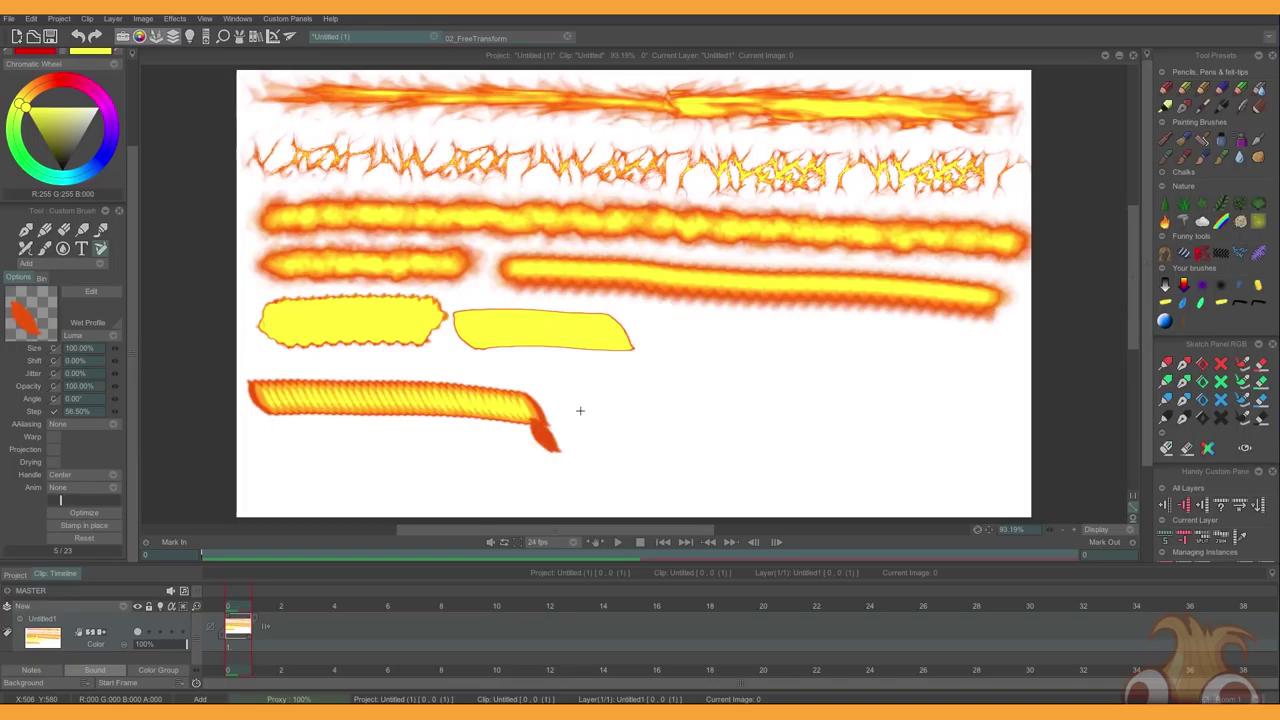
pyautogui.moveTo(580, 410)
pyautogui.mouseDown()
pyautogui.moveTo(717, 403)
pyautogui.moveTo(1002, 465)
pyautogui.mouseUp()
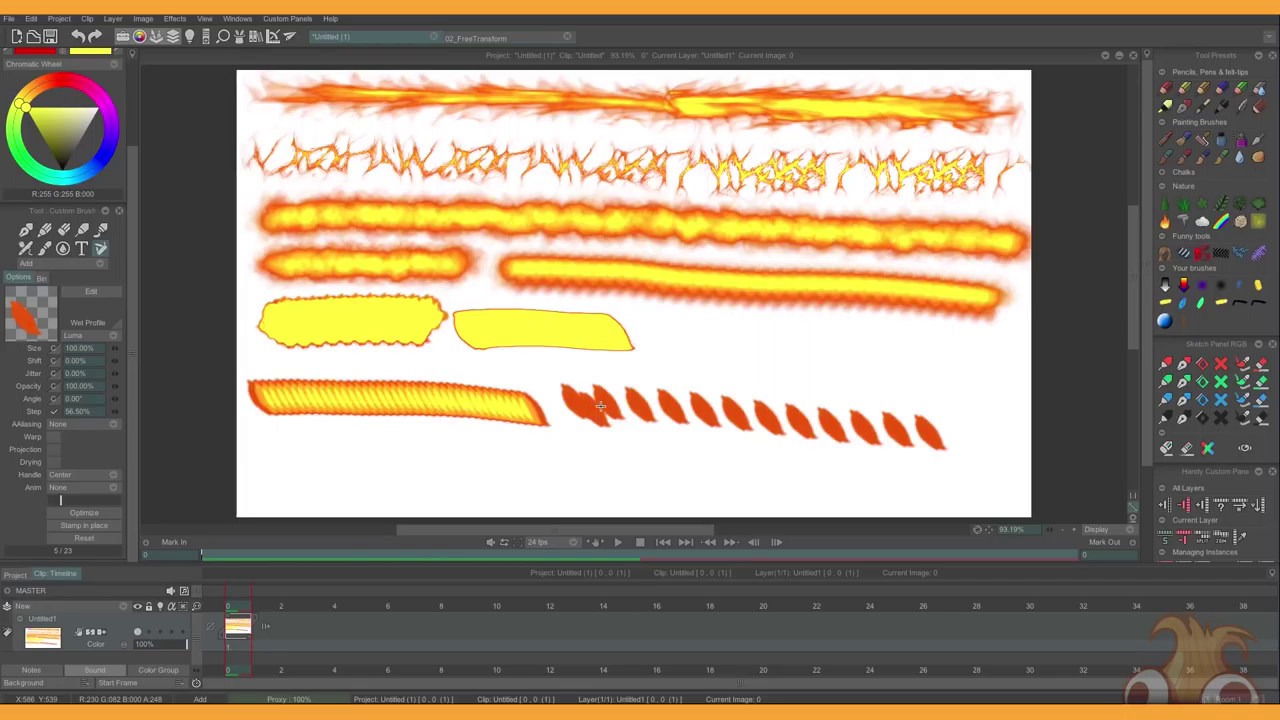
# Stamp additional brush marks over the first few marks of the widely spaced row.
pyautogui.click(602, 406)
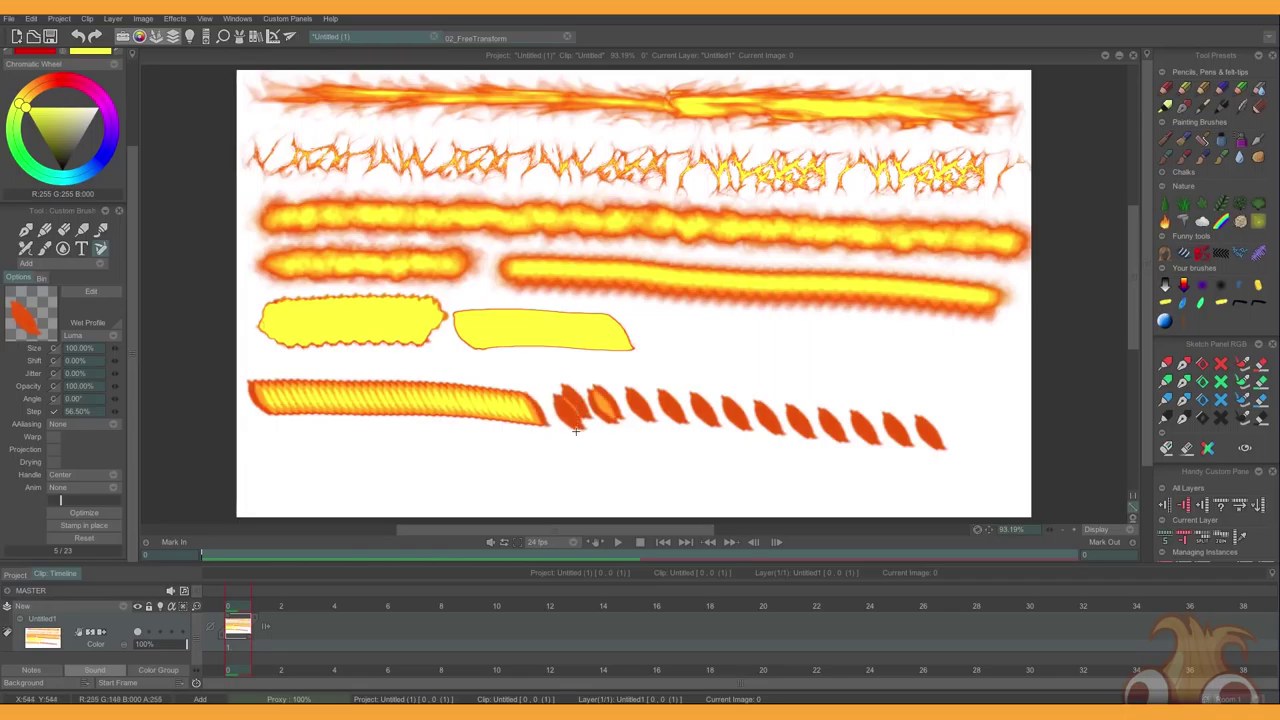
pyautogui.click(632, 408)
pyautogui.click(631, 408)
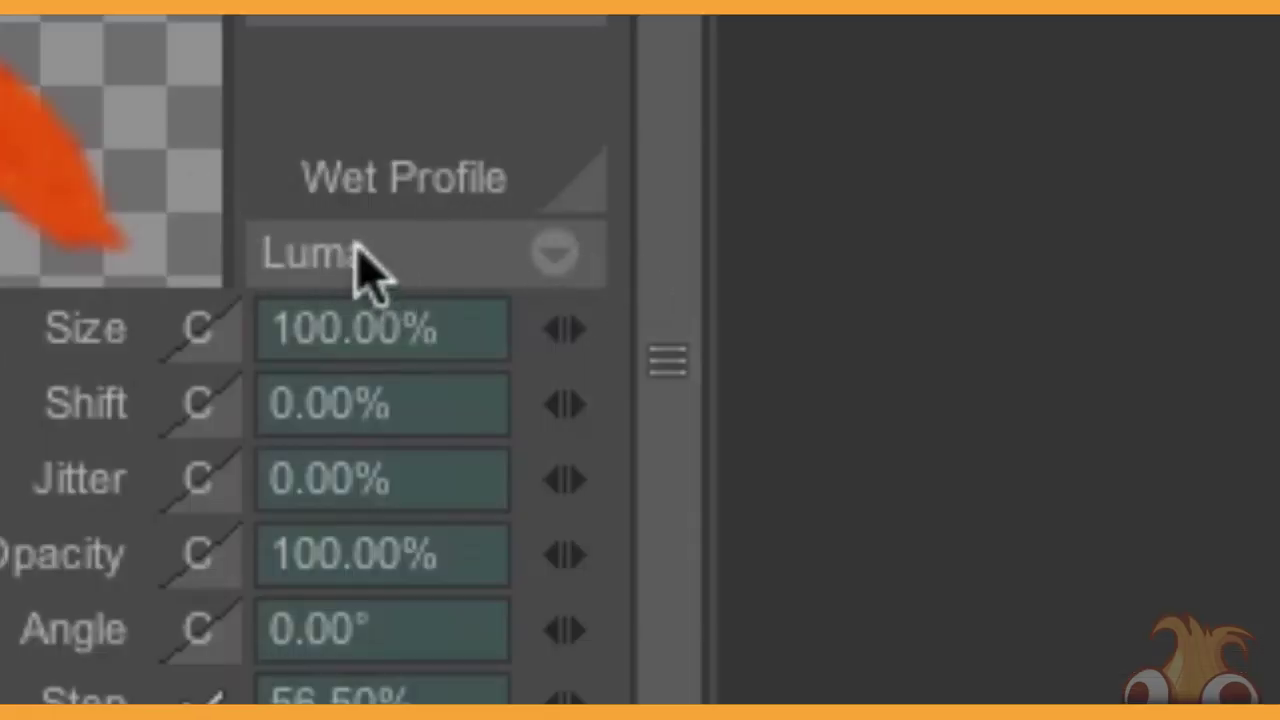
# Switch the brush from Luma Stamp to Luma Invert Stamp and paint spaced marks above the orange row.
pyautogui.click(82, 337)
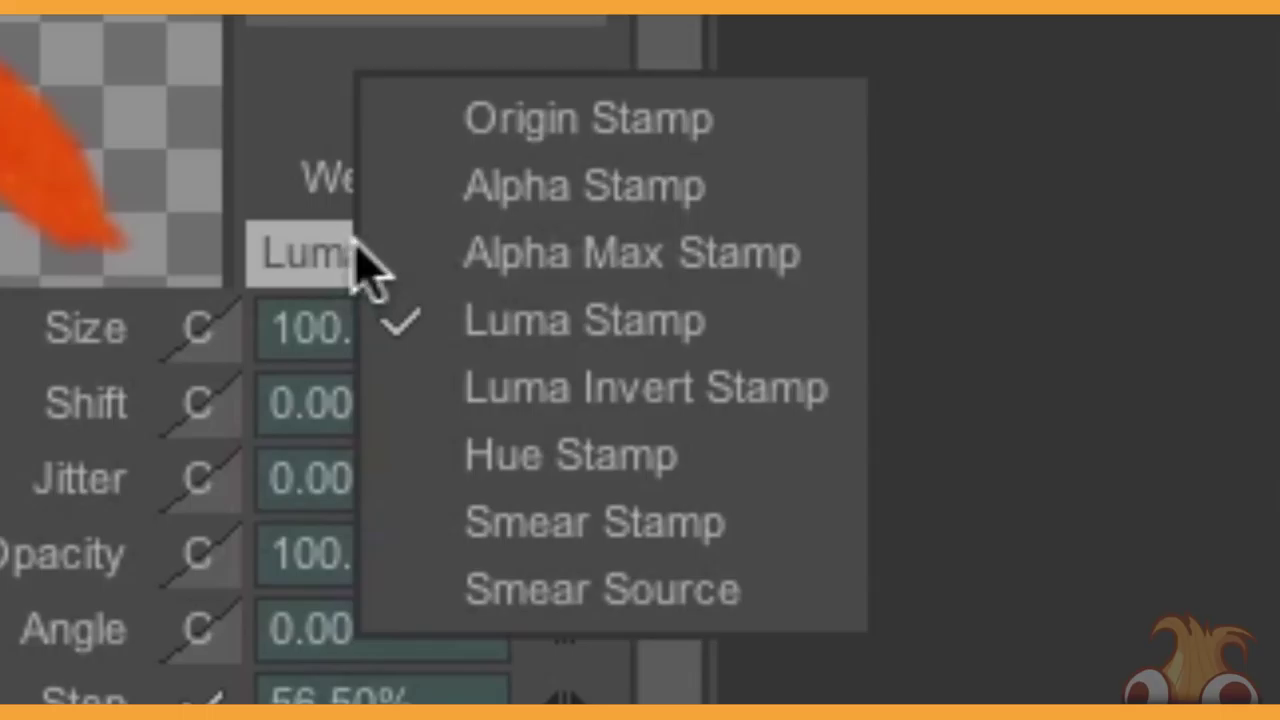
pyautogui.click(515, 395)
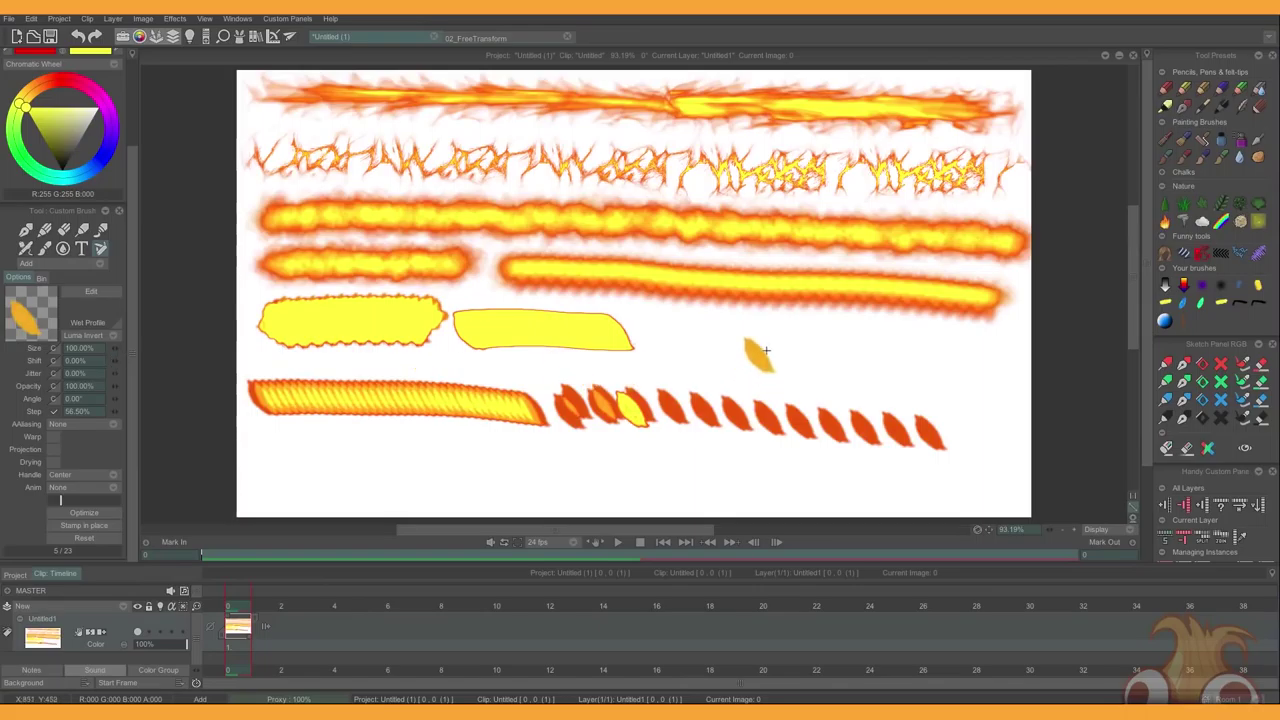
pyautogui.moveTo(765, 350)
pyautogui.mouseDown()
pyautogui.moveTo(685, 334)
pyautogui.moveTo(648, 345)
pyautogui.moveTo(665, 336)
pyautogui.mouseUp()
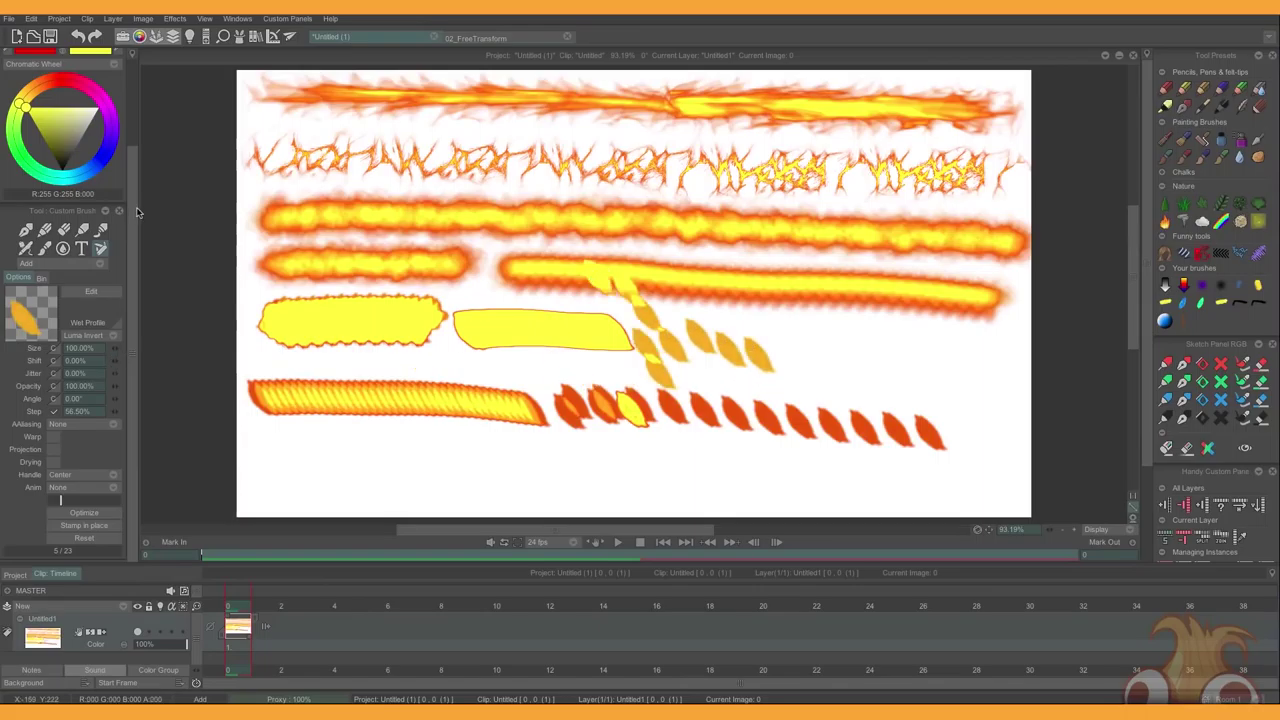
# Switch the brush to Alpha Stamp and paint overlapping rows of red marks across the lower canvas.
pyautogui.scroll(2, 45, 100)
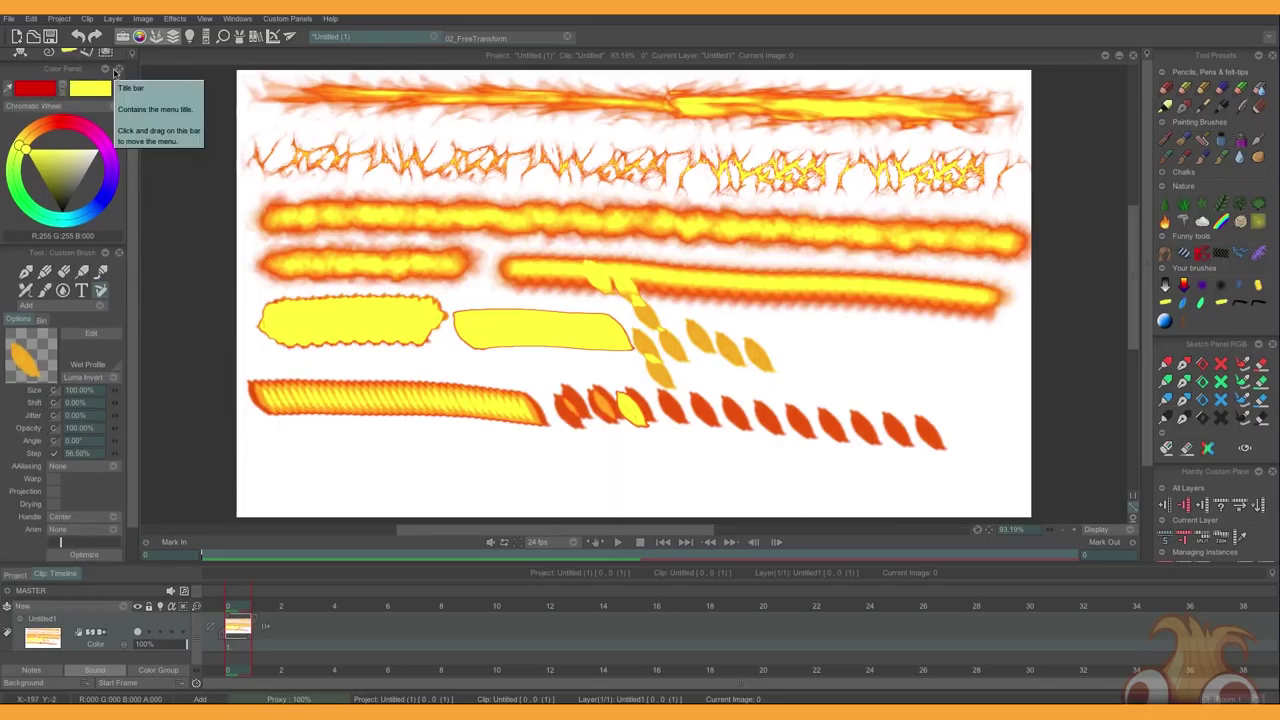
pyautogui.click(86, 377)
pyautogui.click(112, 340)
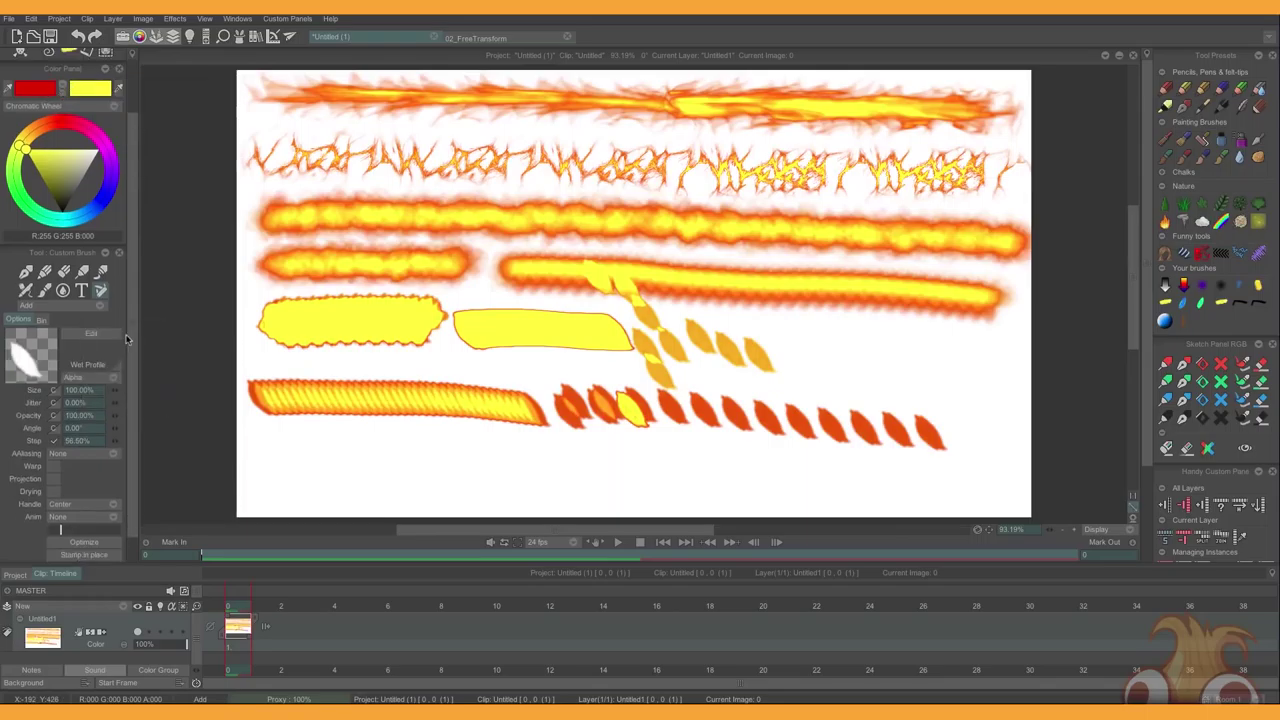
pyautogui.moveTo(240, 460)
pyautogui.mouseDown()
pyautogui.moveTo(428, 457)
pyautogui.moveTo(743, 481)
pyautogui.mouseUp()
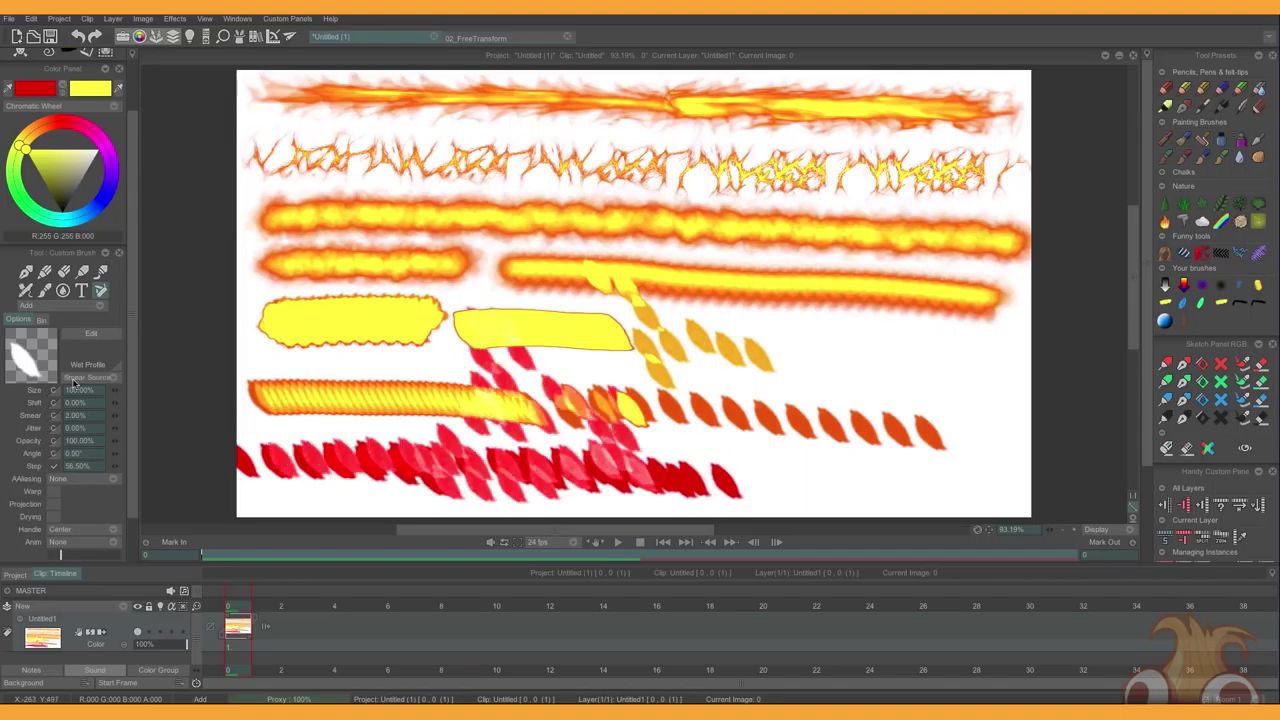
# Switch the brush to Origin Stamp and paint spaced marks beside the orange row using different frames of the animated brush.
pyautogui.click(76, 378)
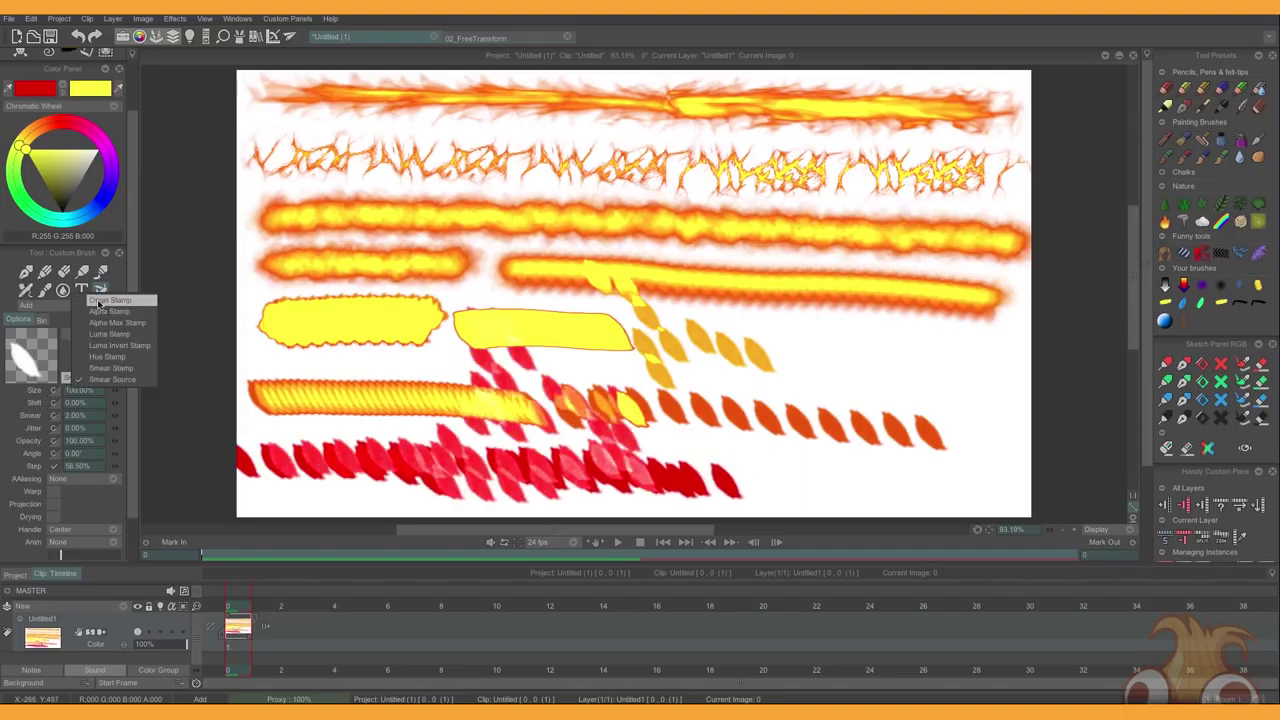
pyautogui.click(112, 311)
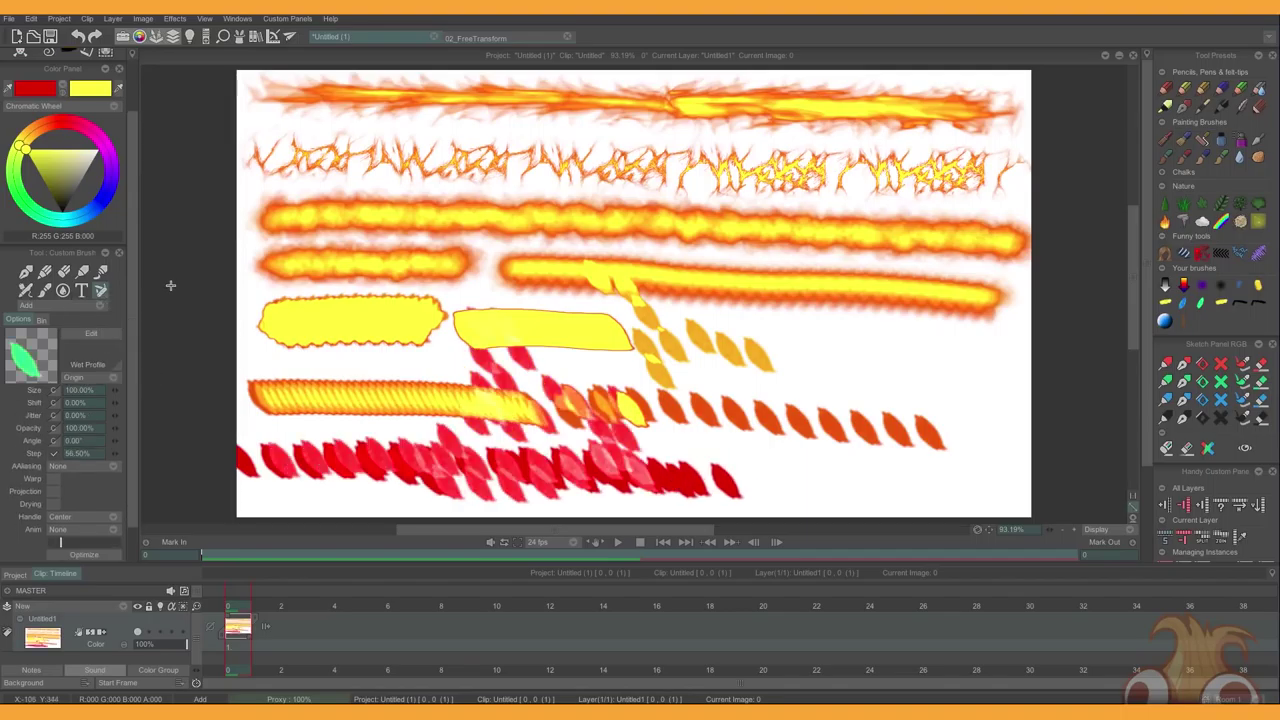
pyautogui.scroll(-1, 30, 340)
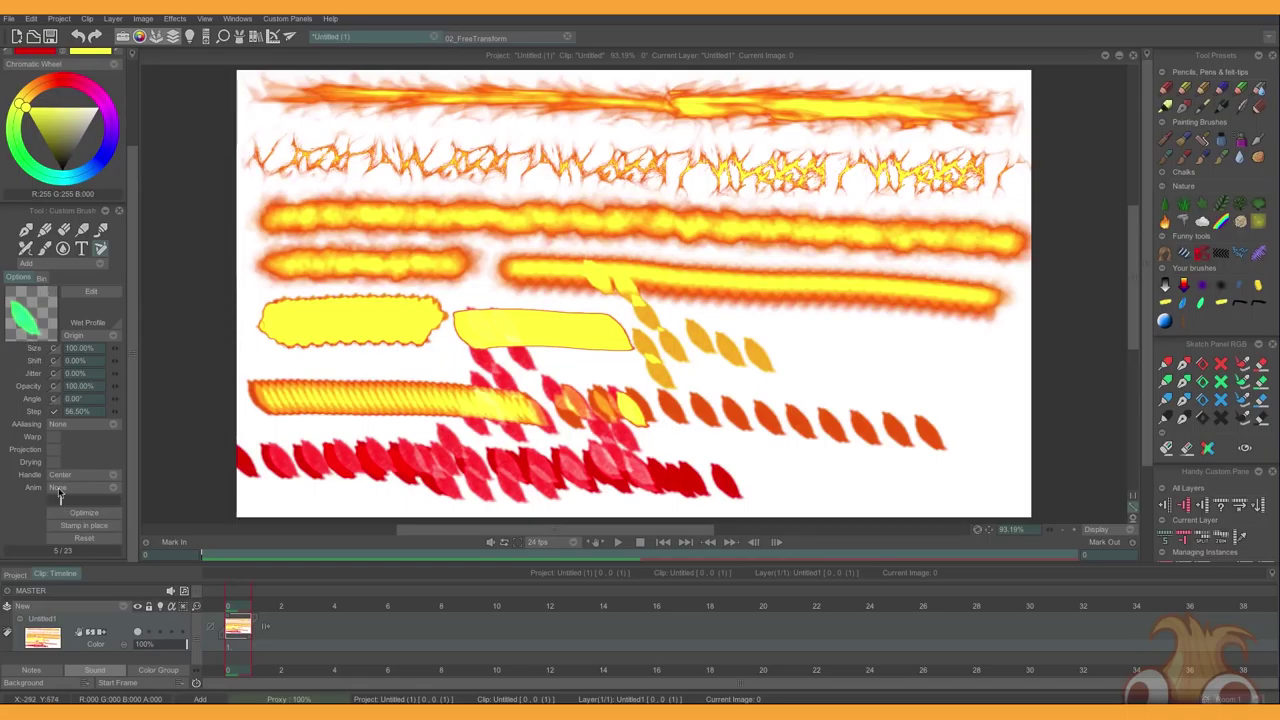
pyautogui.moveTo(60, 501)
pyautogui.mouseDown()
pyautogui.moveTo(83, 503)
pyautogui.moveTo(32, 482)
pyautogui.mouseUp()
pyautogui.moveTo(837, 330); pyautogui.dragTo(914, 351)
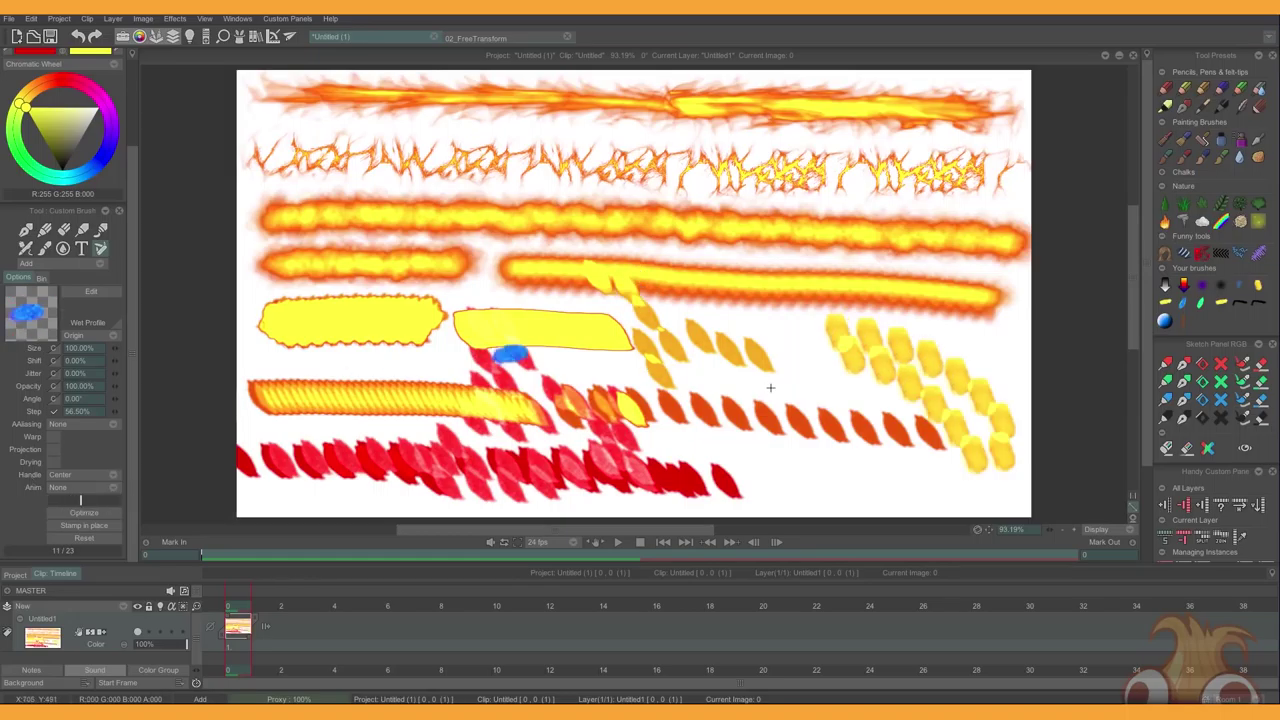
pyautogui.moveTo(808, 354)
pyautogui.mouseDown()
pyautogui.moveTo(903, 408)
pyautogui.moveTo(921, 457)
pyautogui.moveTo(884, 444)
pyautogui.moveTo(815, 371)
pyautogui.moveTo(791, 368)
pyautogui.moveTo(796, 391)
pyautogui.moveTo(782, 404)
pyautogui.moveTo(758, 347)
pyautogui.moveTo(824, 332)
pyautogui.moveTo(898, 402)
pyautogui.mouseUp()
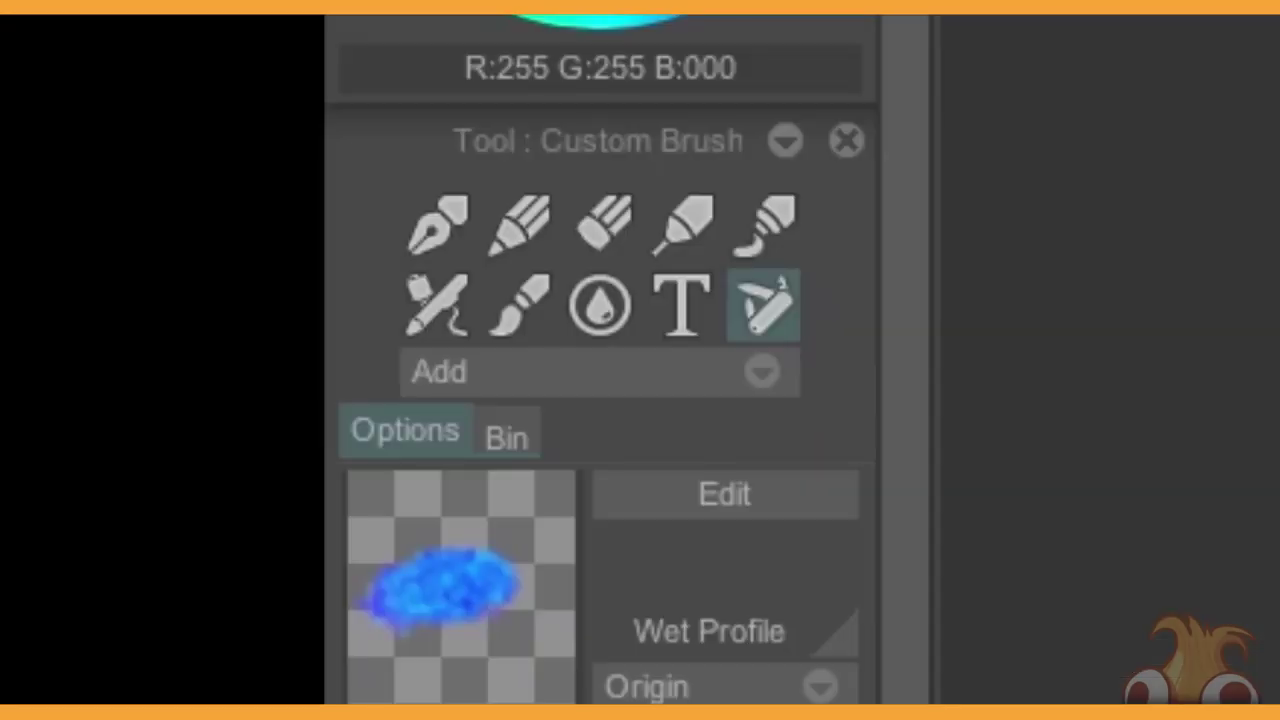
# Change the drawing mode from Add to Color and paint blue marks over the fire strokes.
pyautogui.click(468, 384)
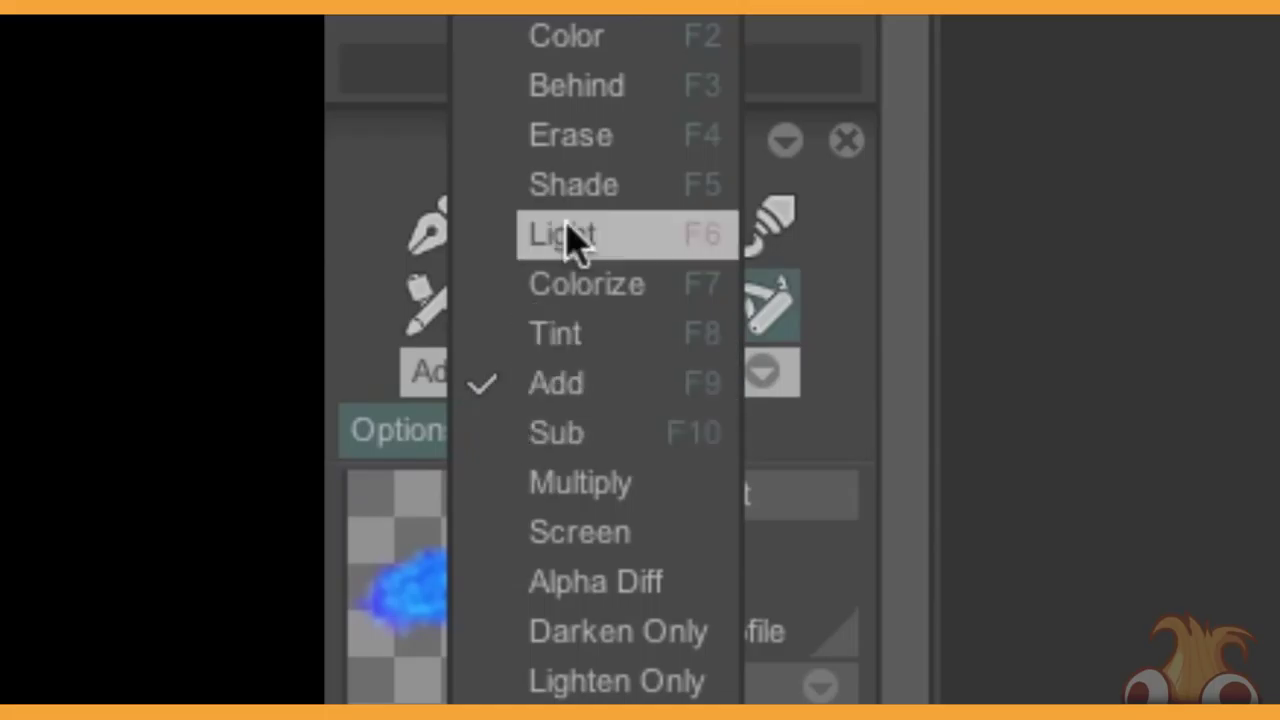
pyautogui.click(552, 50)
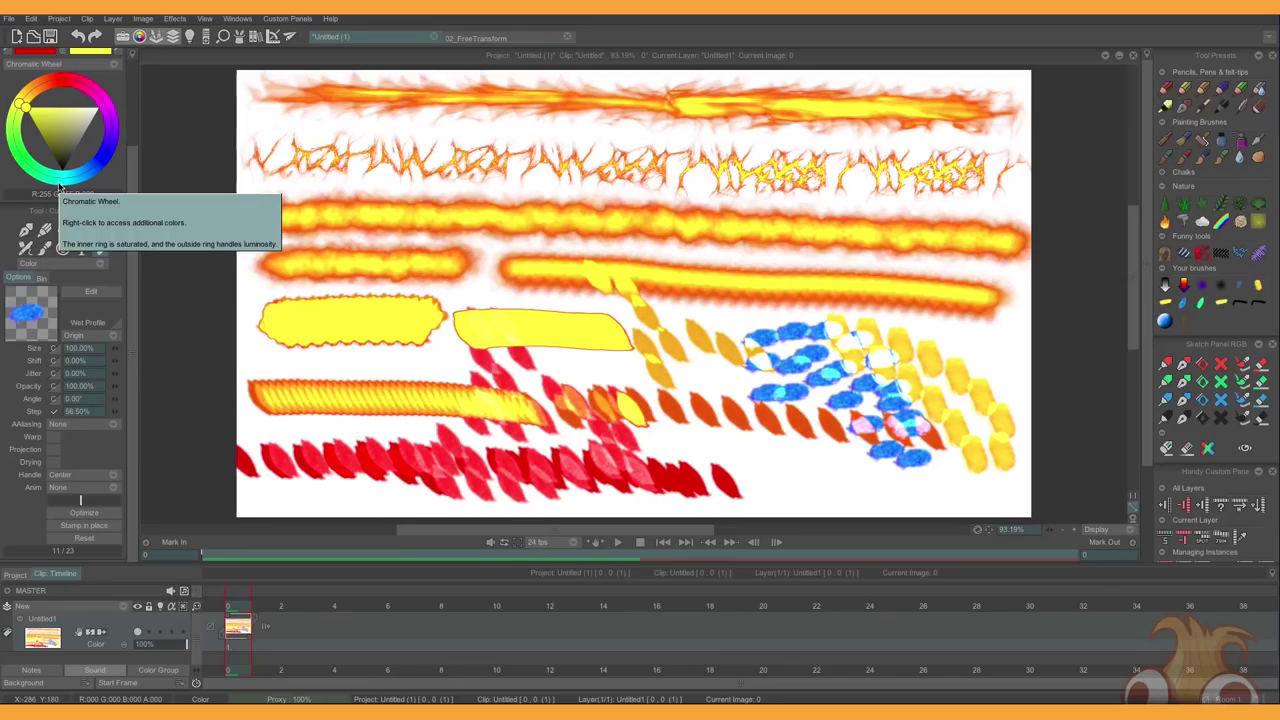
pyautogui.moveTo(529, 186)
pyautogui.mouseDown()
pyautogui.moveTo(615, 255)
pyautogui.moveTo(632, 328)
pyautogui.moveTo(527, 240)
pyautogui.moveTo(503, 286)
pyautogui.moveTo(445, 318)
pyautogui.mouseUp()
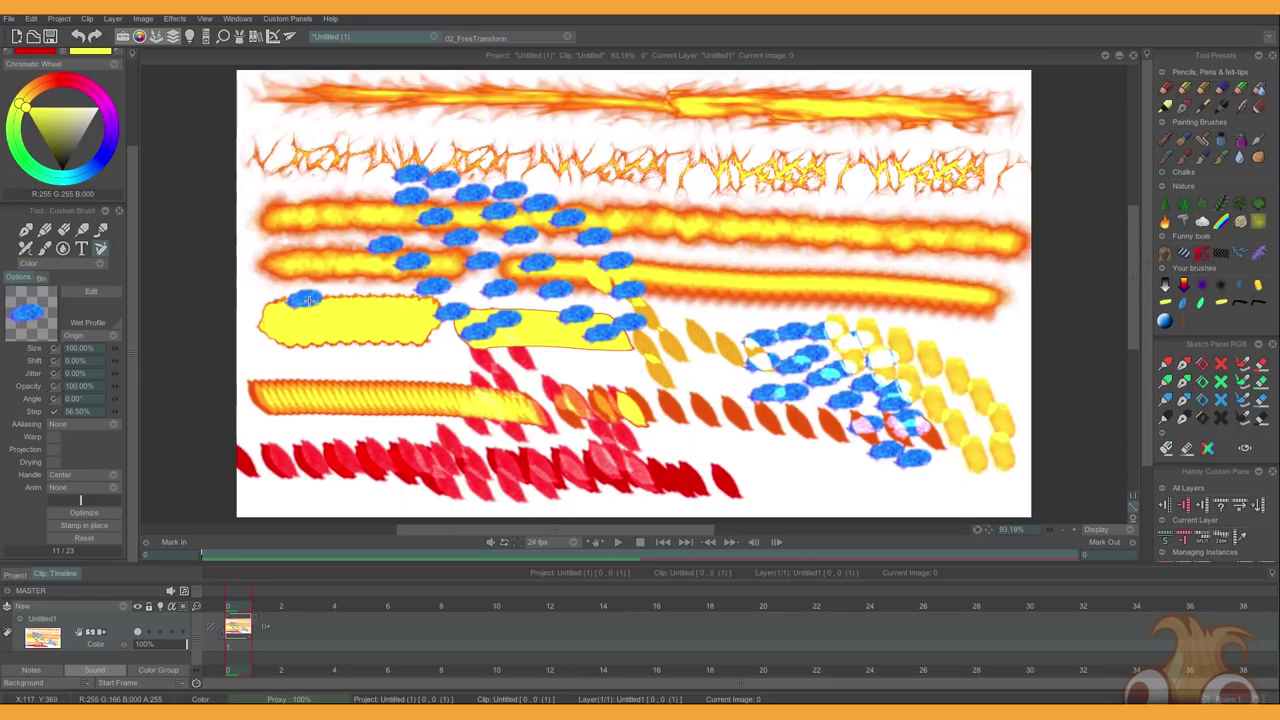
# Return the brush to frame 5, set Anim to Loop, and paint a curving trail of multicoloured marks over the fire strokes.
pyautogui.moveTo(74, 502)
pyautogui.mouseDown()
pyautogui.moveTo(104, 501)
pyautogui.moveTo(61, 500)
pyautogui.mouseUp()
pyautogui.click(85, 487)
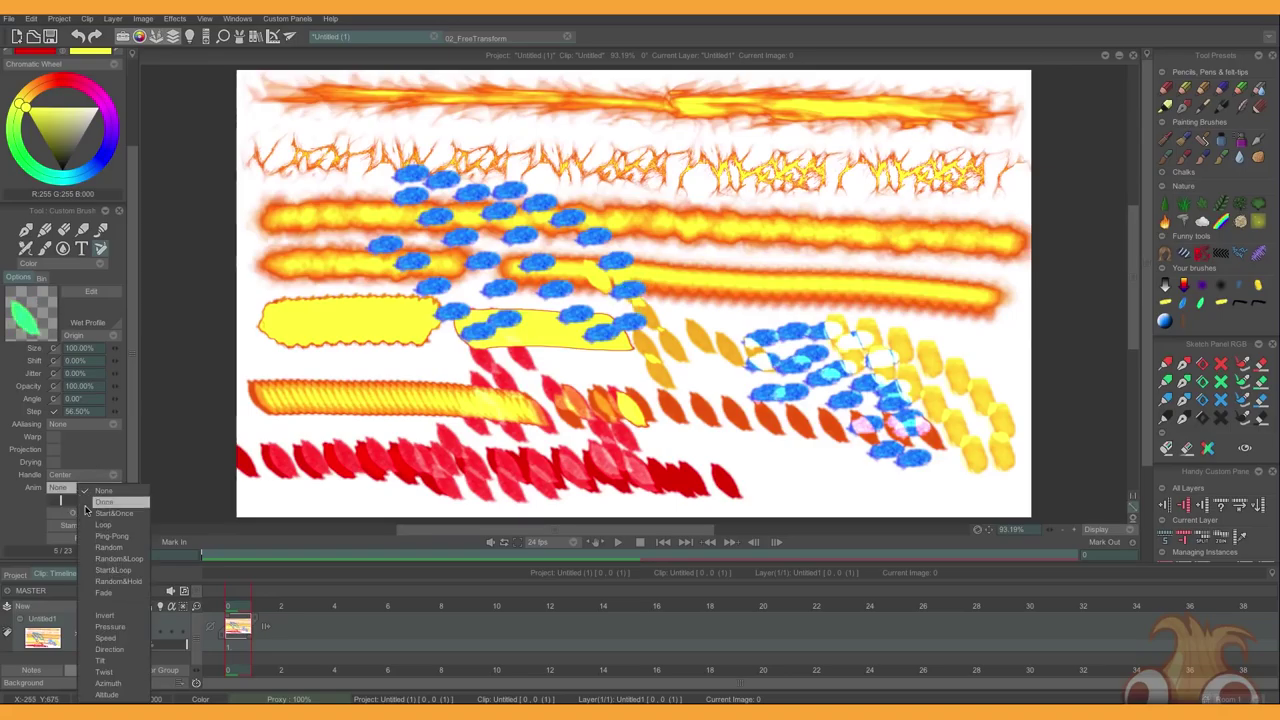
pyautogui.click(100, 525)
pyautogui.moveTo(565, 100)
pyautogui.mouseDown()
pyautogui.moveTo(632, 125)
pyautogui.moveTo(805, 280)
pyautogui.moveTo(620, 175)
pyautogui.moveTo(575, 255)
pyautogui.mouseUp()
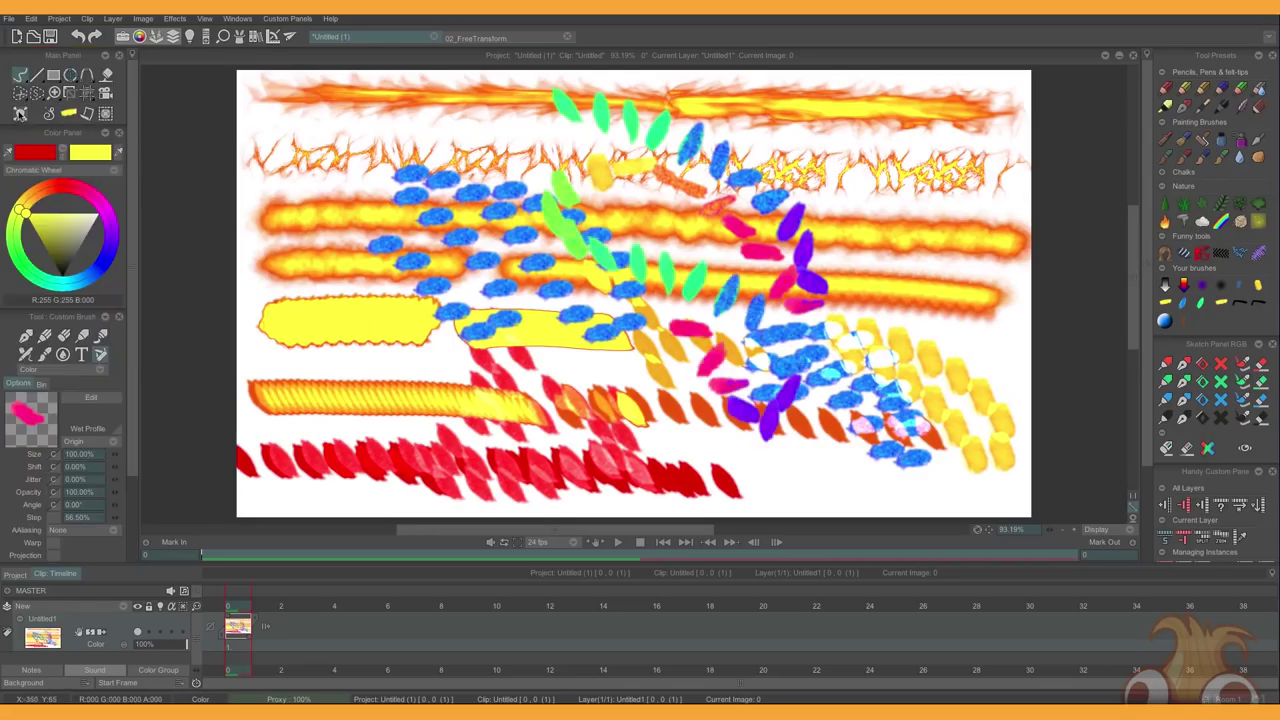
# Clear the canvas and paint faint strokes with the brush's Shift at 100% and Opacity at 7%.
pyautogui.press('BackSpace')
pyautogui.moveTo(383, 107)
pyautogui.mouseDown()
pyautogui.moveTo(667, 167)
pyautogui.moveTo(776, 212)
pyautogui.moveTo(856, 298)
pyautogui.moveTo(842, 327)
pyautogui.moveTo(621, 267)
pyautogui.mouseUp()
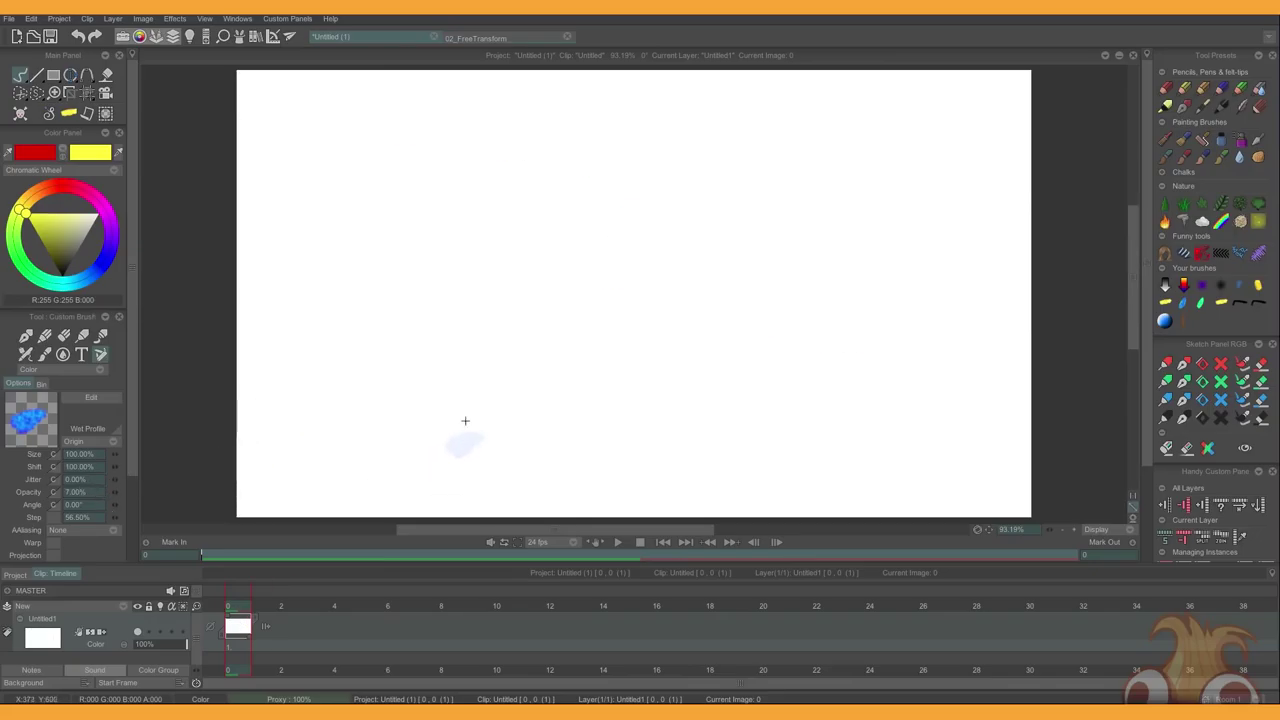
pyautogui.moveTo(448, 181)
pyautogui.mouseDown()
pyautogui.moveTo(543, 207)
pyautogui.moveTo(609, 290)
pyautogui.moveTo(584, 279)
pyautogui.moveTo(565, 230)
pyautogui.moveTo(559, 114)
pyautogui.moveTo(533, 182)
pyautogui.moveTo(538, 237)
pyautogui.moveTo(632, 245)
pyautogui.moveTo(743, 300)
pyautogui.moveTo(789, 374)
pyautogui.moveTo(697, 294)
pyautogui.moveTo(716, 352)
pyautogui.moveTo(653, 389)
pyautogui.moveTo(642, 430)
pyautogui.mouseUp()
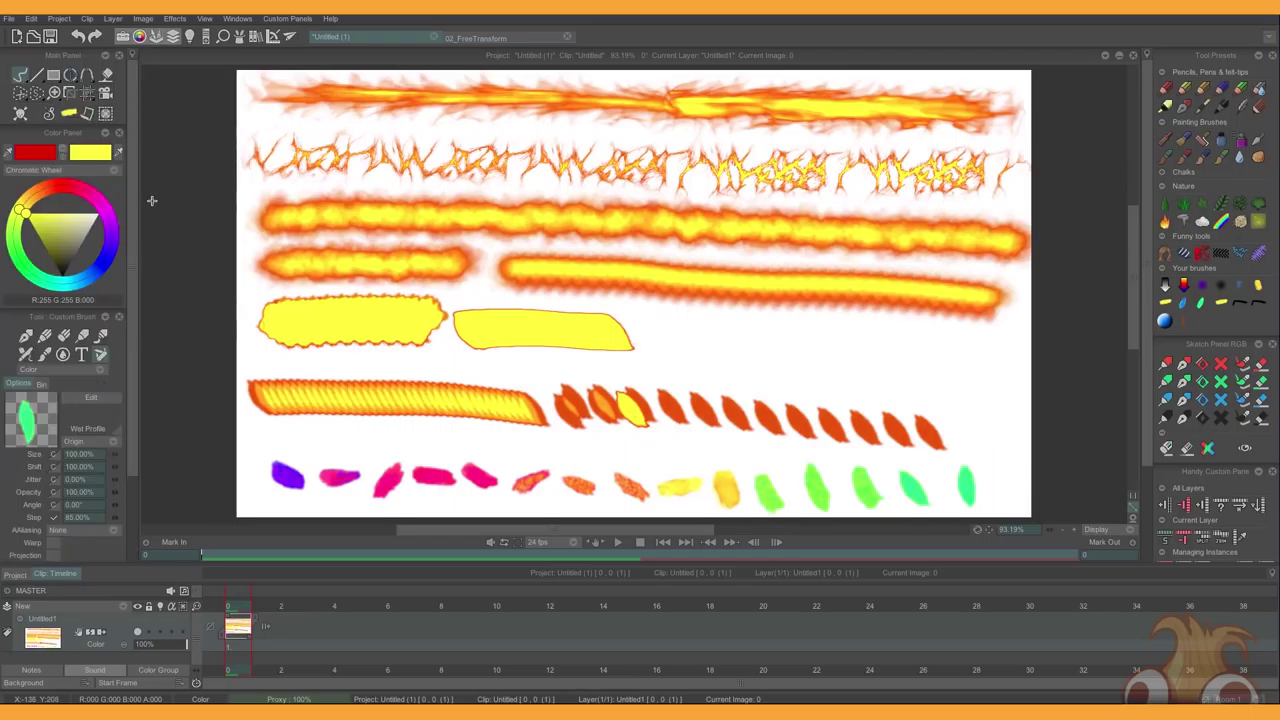
# Cut a piece of the long smooth fire stroke as a new custom brush and paint a curved stroke with it in the empty area below.
pyautogui.click(20, 92)
pyautogui.click(22, 93)
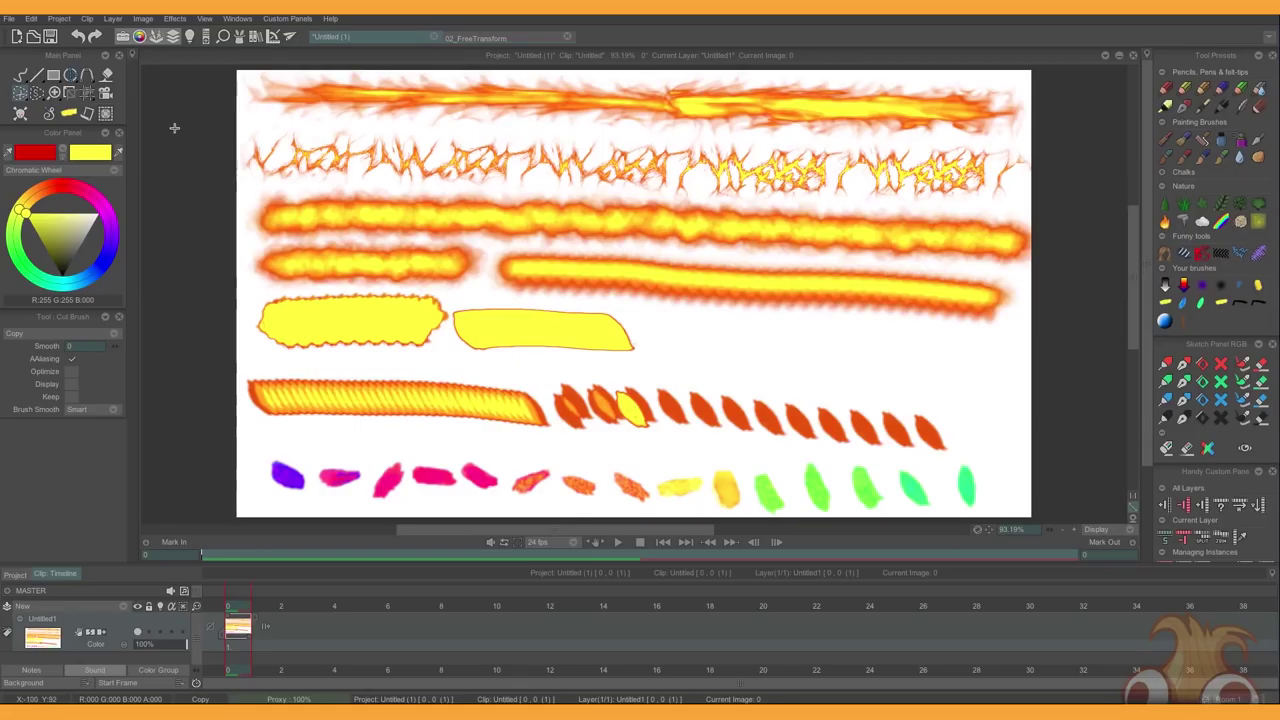
pyautogui.moveTo(555, 260)
pyautogui.mouseDown()
pyautogui.moveTo(603, 273)
pyautogui.moveTo(567, 288)
pyautogui.moveTo(562, 258)
pyautogui.mouseUp()
pyautogui.moveTo(697, 341)
pyautogui.mouseDown()
pyautogui.moveTo(846, 338)
pyautogui.moveTo(926, 362)
pyautogui.moveTo(818, 360)
pyautogui.mouseUp()
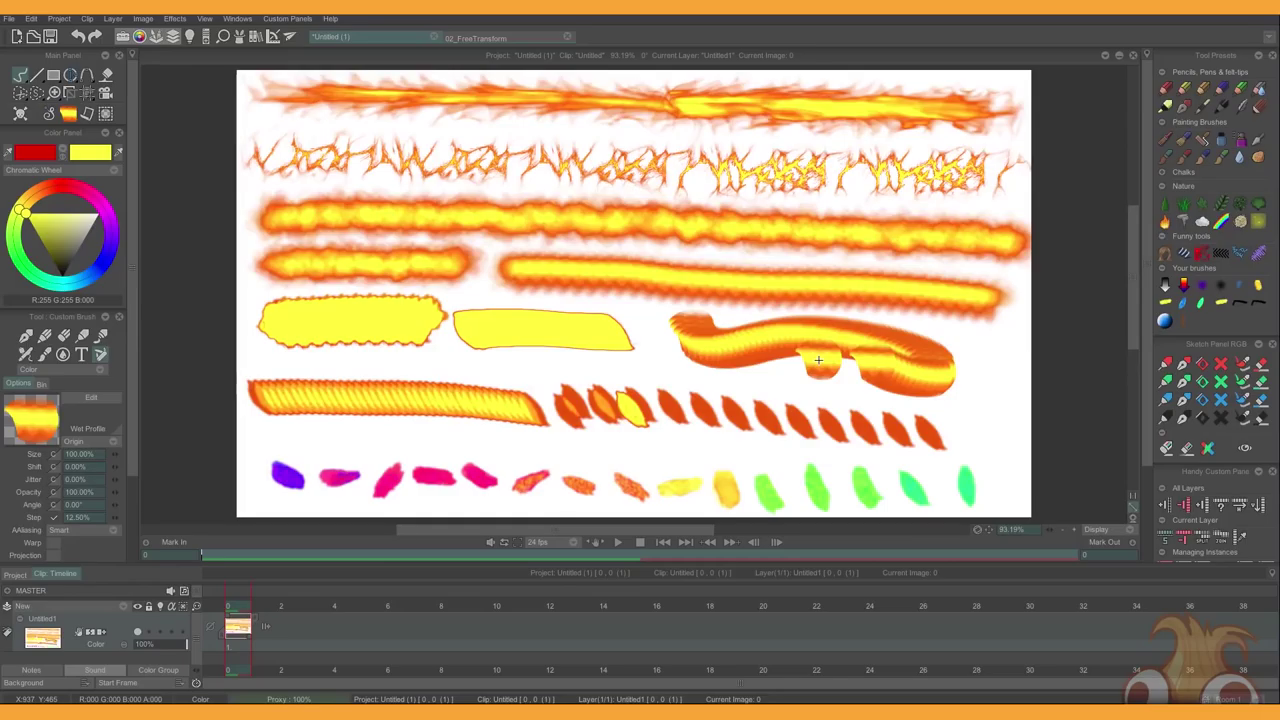